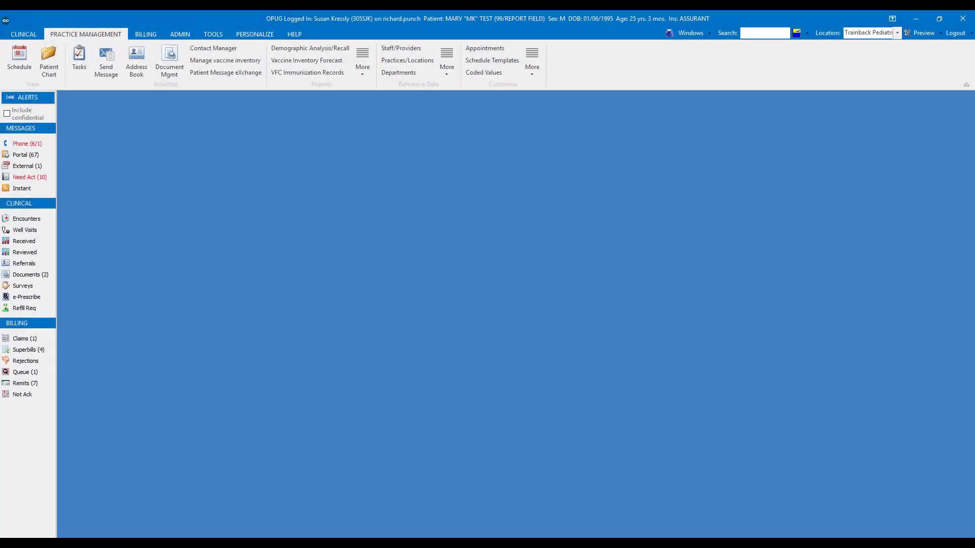
- Open the Demographic Analysis/Recall report and search the patient demographics for active patients only, with no date restrictions
click(102, 35)
click(287, 52)
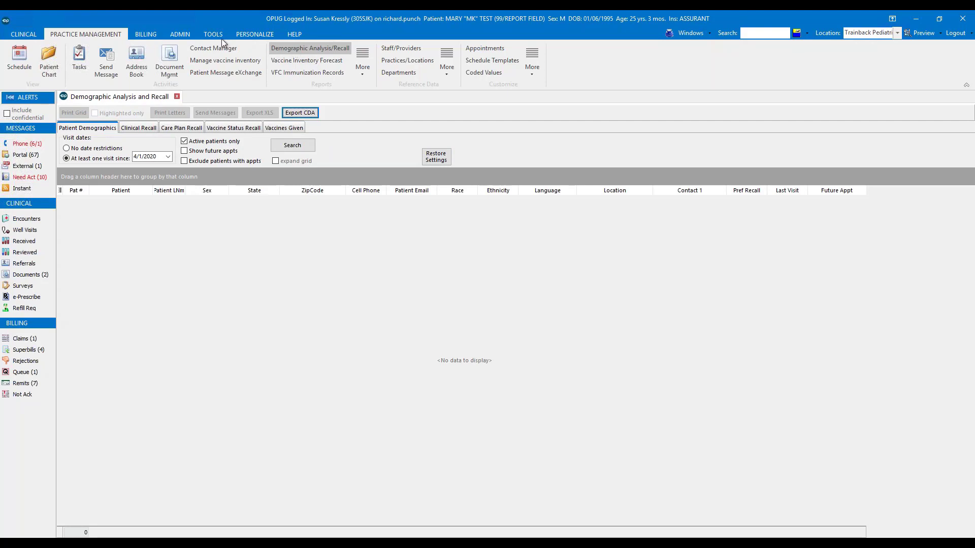
click(188, 143)
click(188, 143)
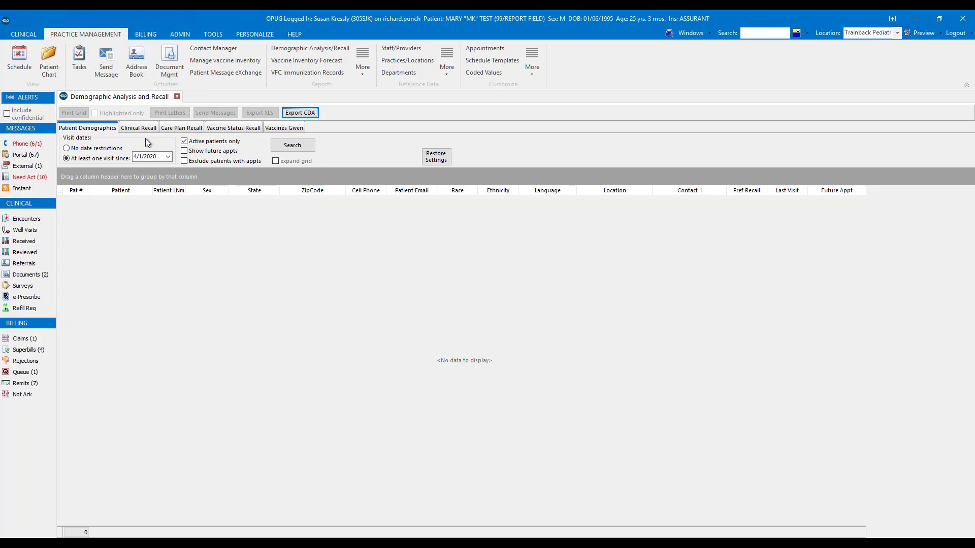
click(67, 150)
click(67, 149)
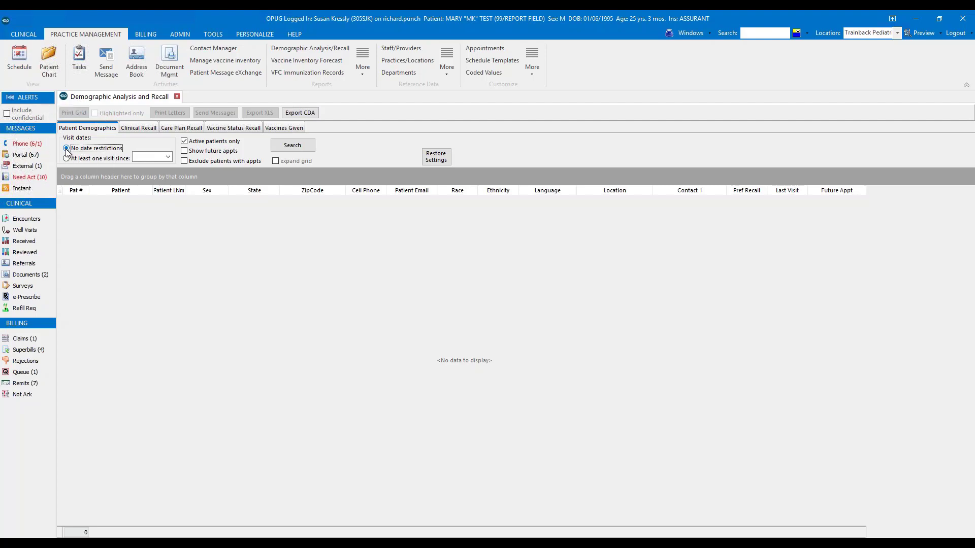
click(278, 150)
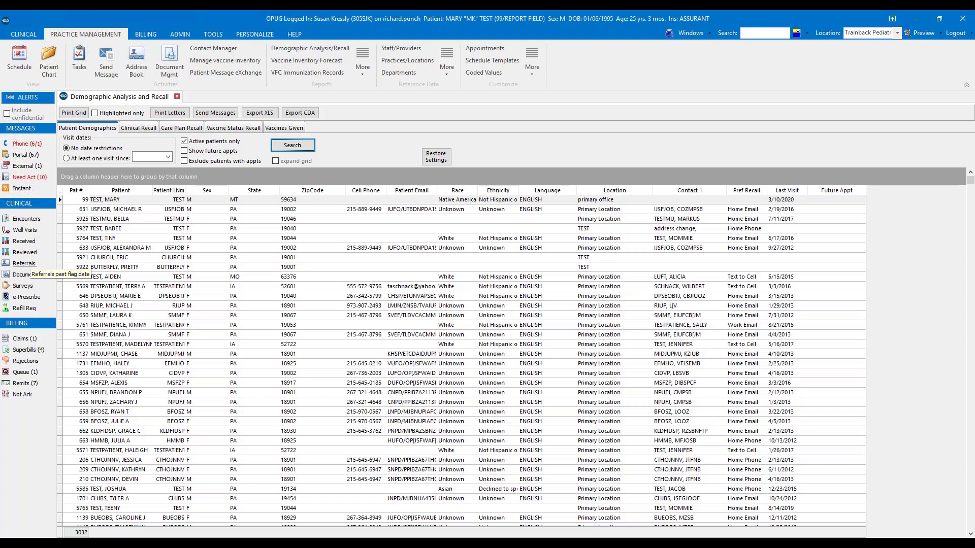
- Add the Birth Day column to the patient results grid and widen it so the full dates fit
click(60, 191)
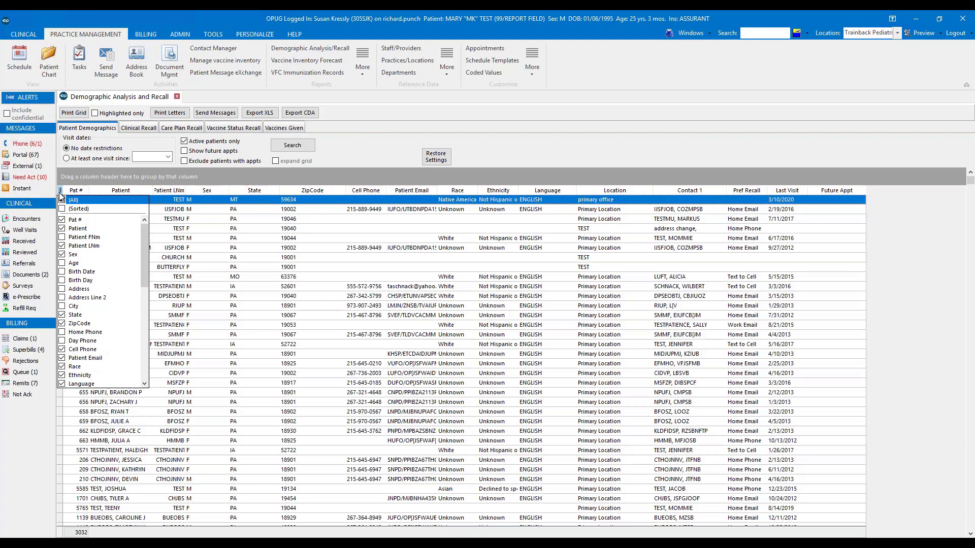
click(62, 281)
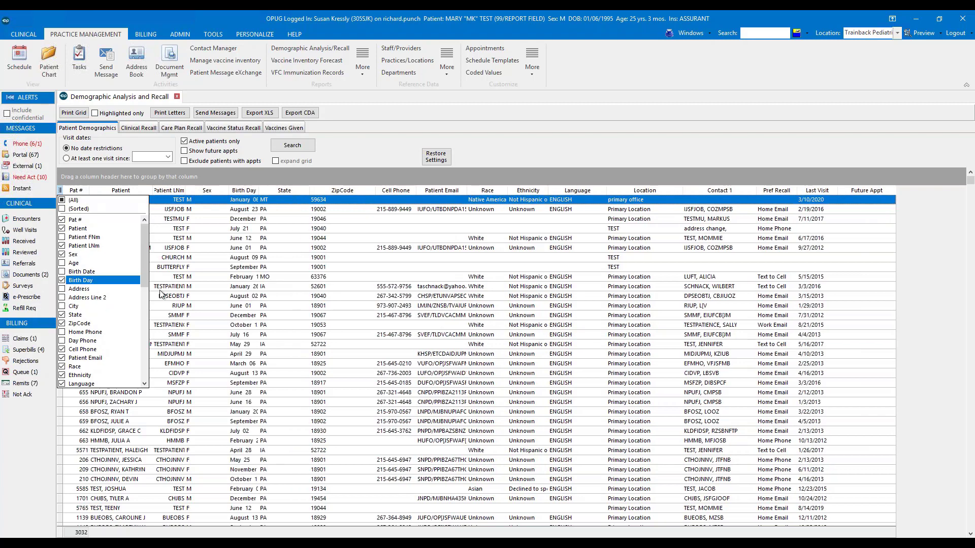
click(241, 258)
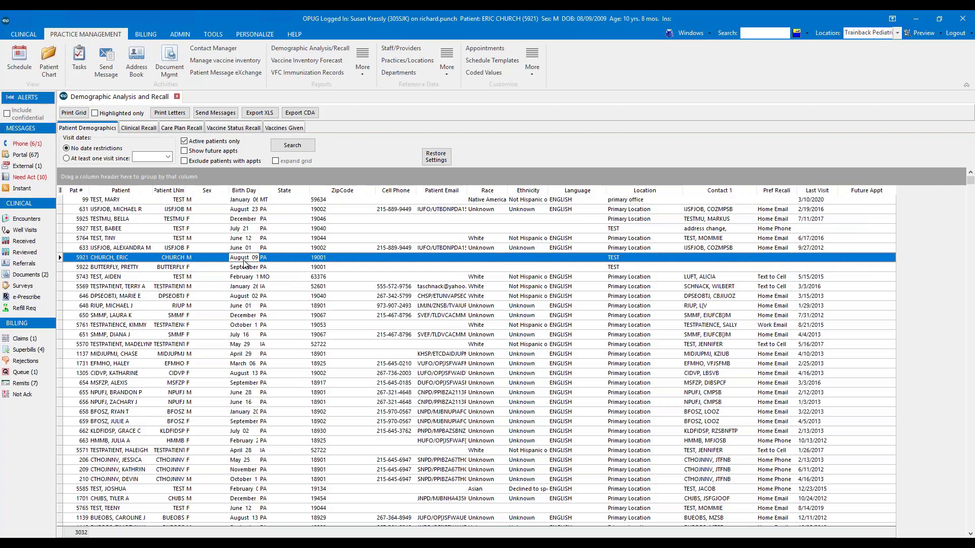
drag(260, 190, 273, 191)
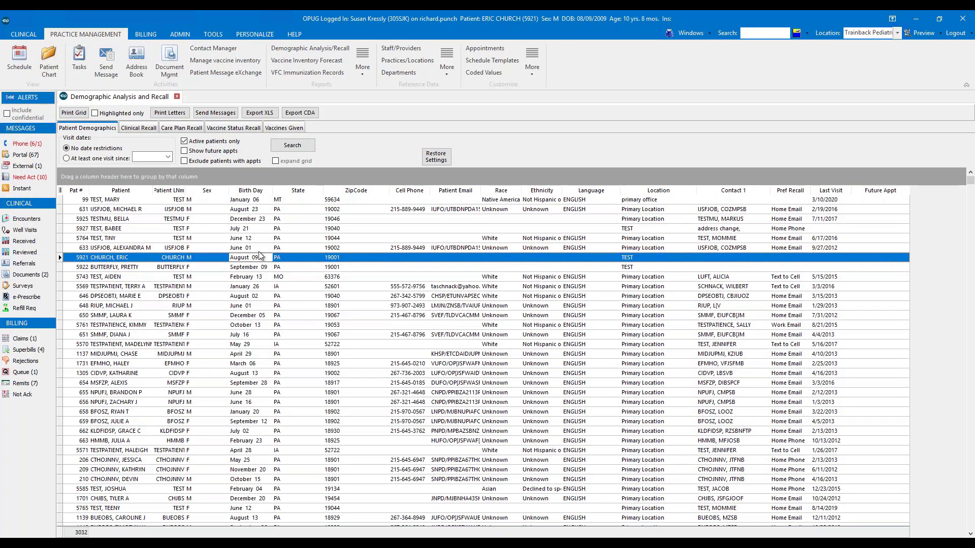
- Apply a custom filter to the Birth Day column for values like "June%"
click(269, 191)
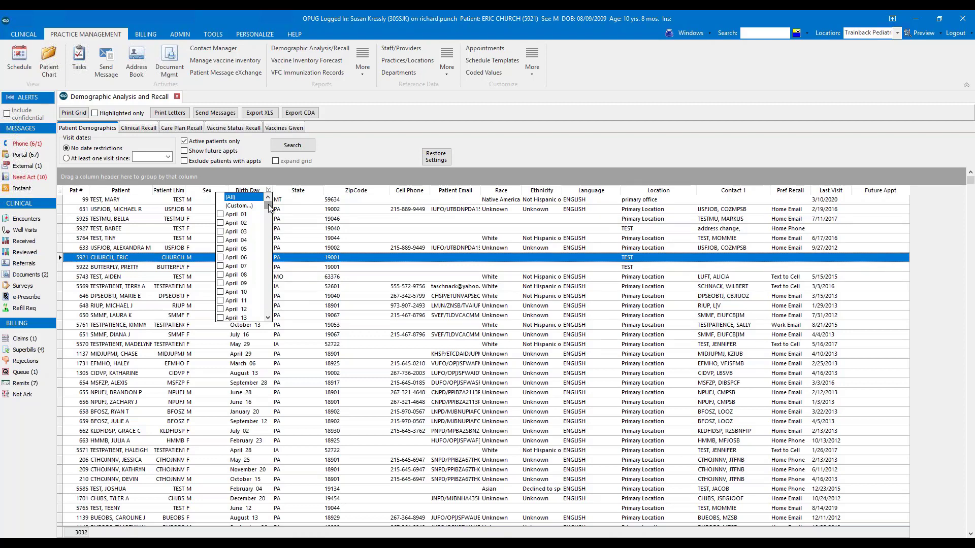
click(239, 206)
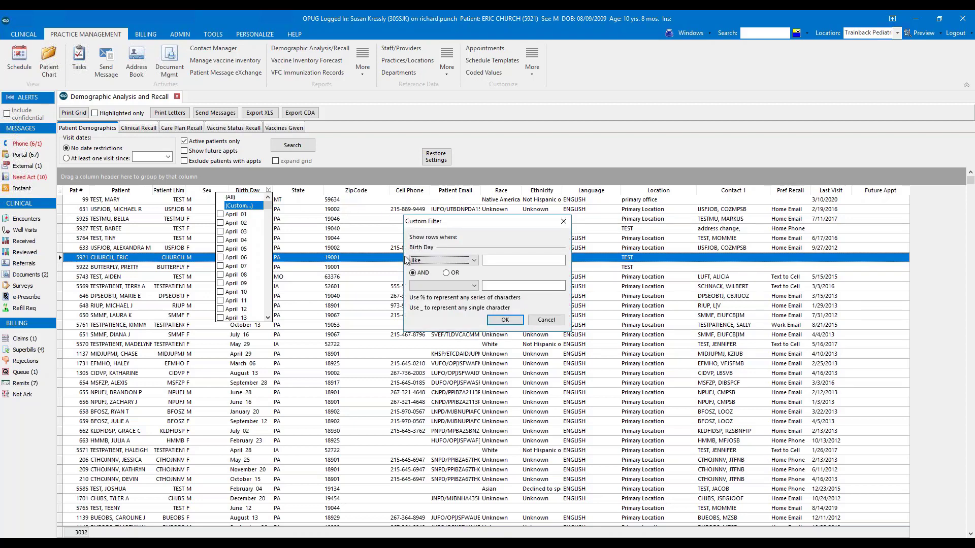
click(495, 263)
text(June)
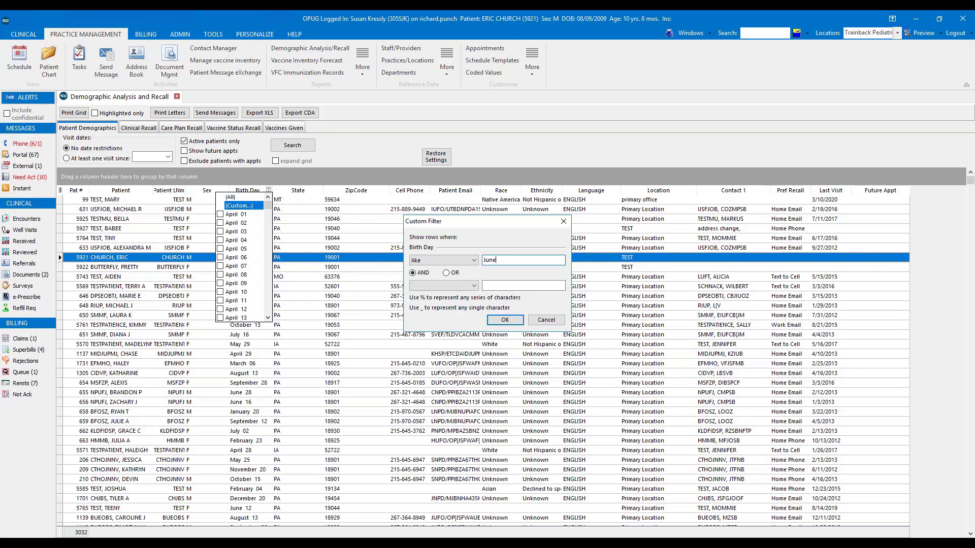
text(%)
click(505, 320)
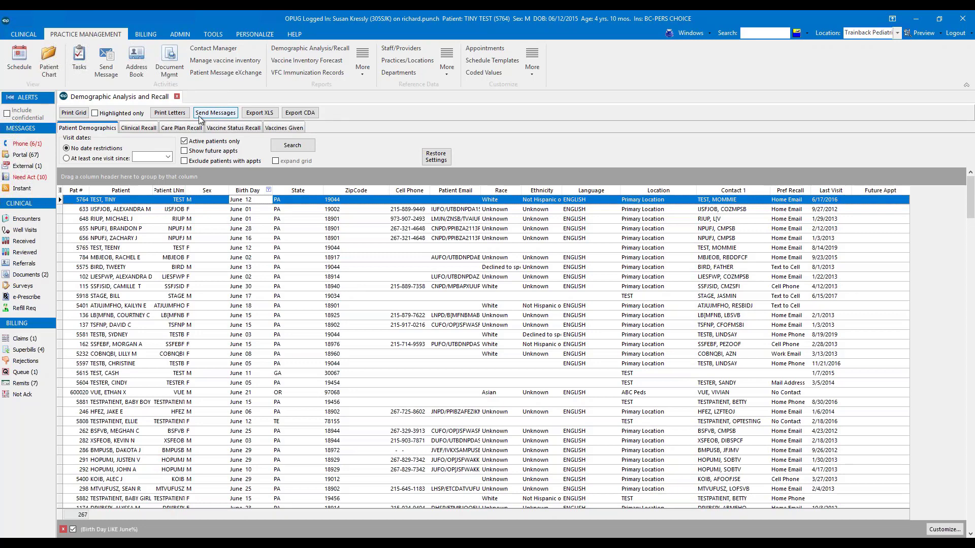
- Export the filtered patient list to XLS
click(252, 116)
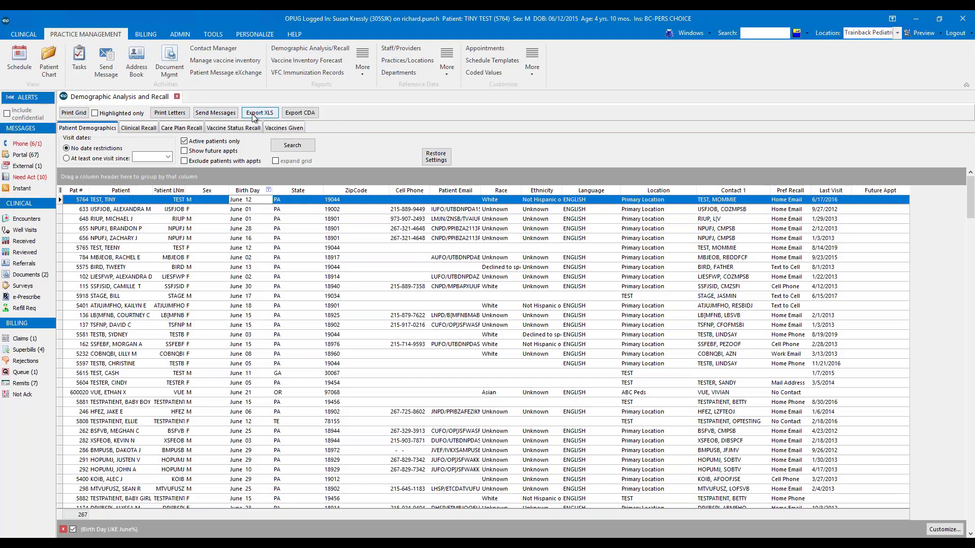
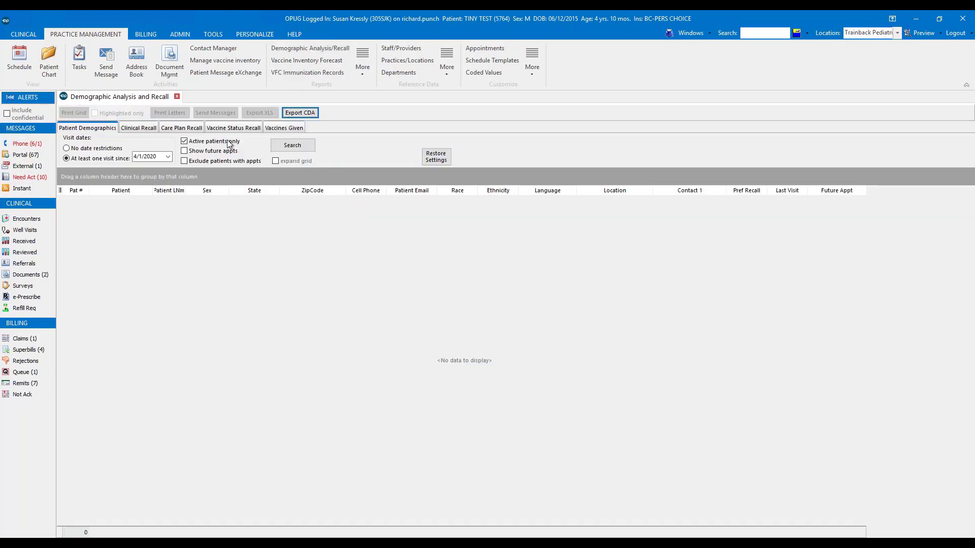
- Search the patient demographics for active patients with at least one visit since 5/1/2017
click(198, 146)
click(161, 156)
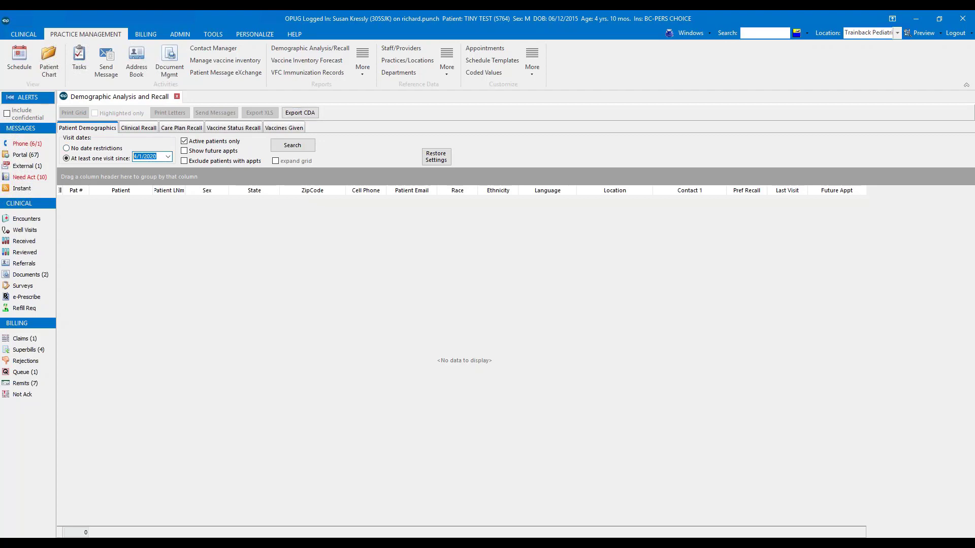
text(5/1/2017)
click(286, 151)
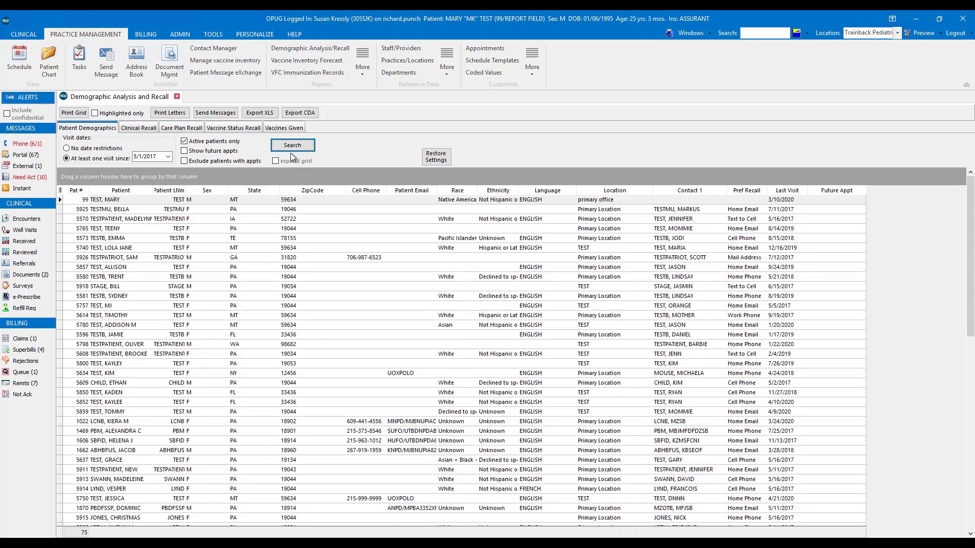
- Run a Clinical Recall search for the problems mild persistent, moderate persistent, moderate persistent uncomplicated, persistent and severe persistent asthma
click(133, 128)
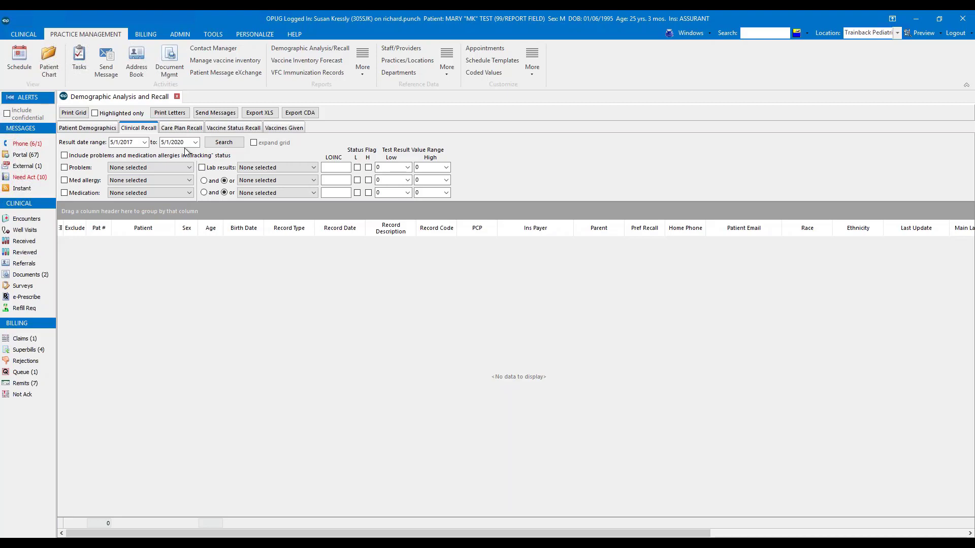
click(70, 170)
click(189, 169)
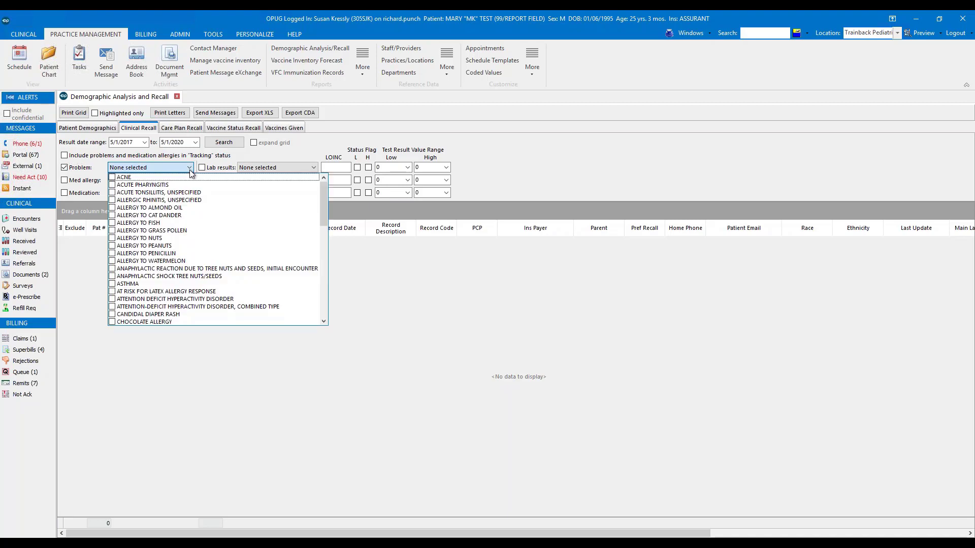
scroll(220, 213, down, 9)
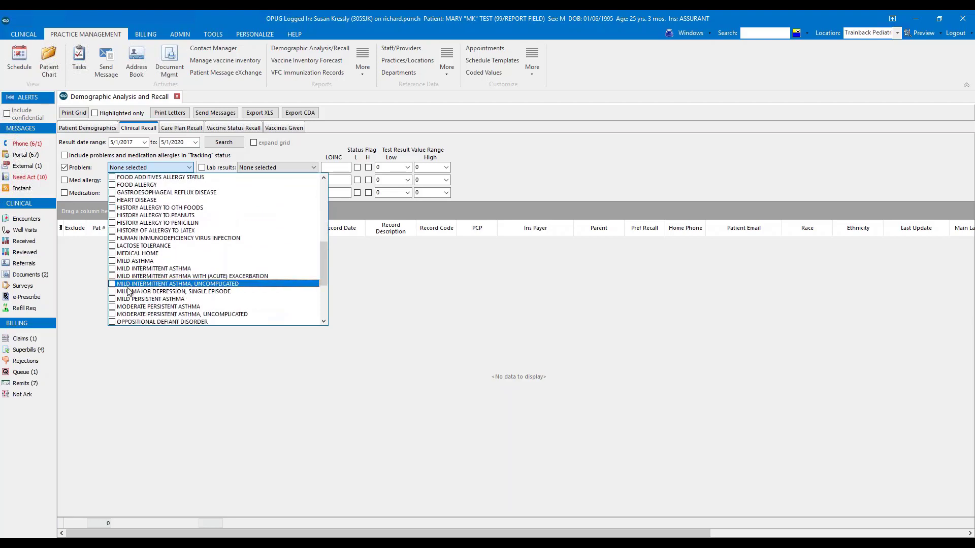
click(112, 300)
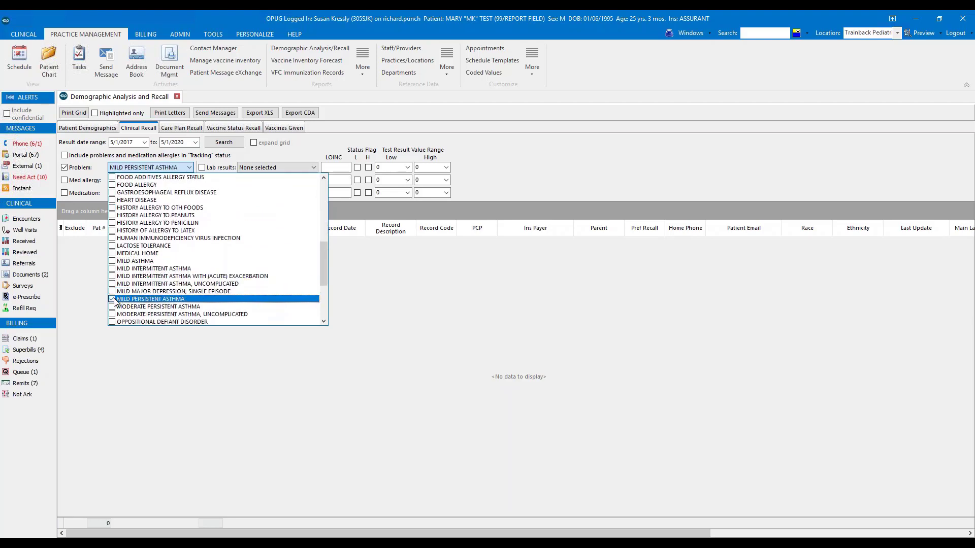
click(112, 307)
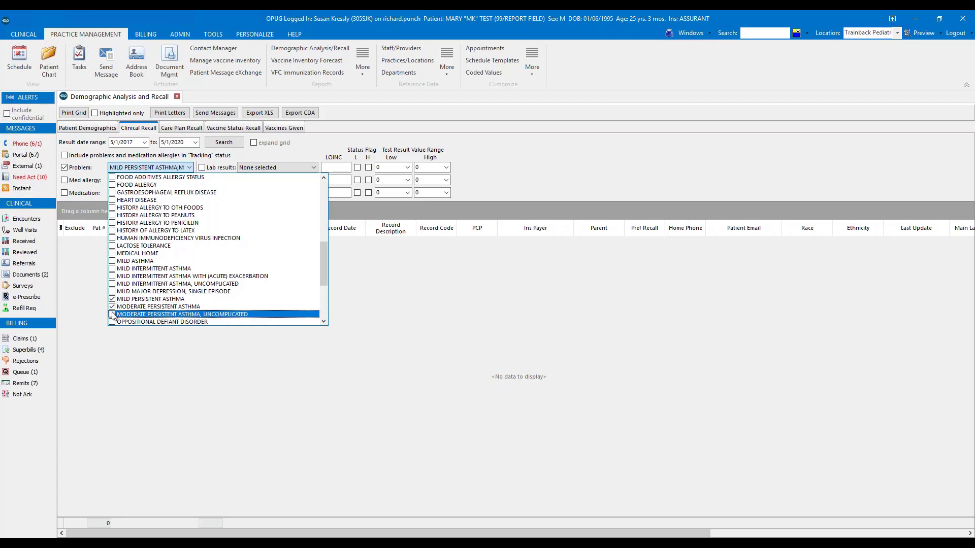
click(112, 314)
scroll(117, 279, down, 2)
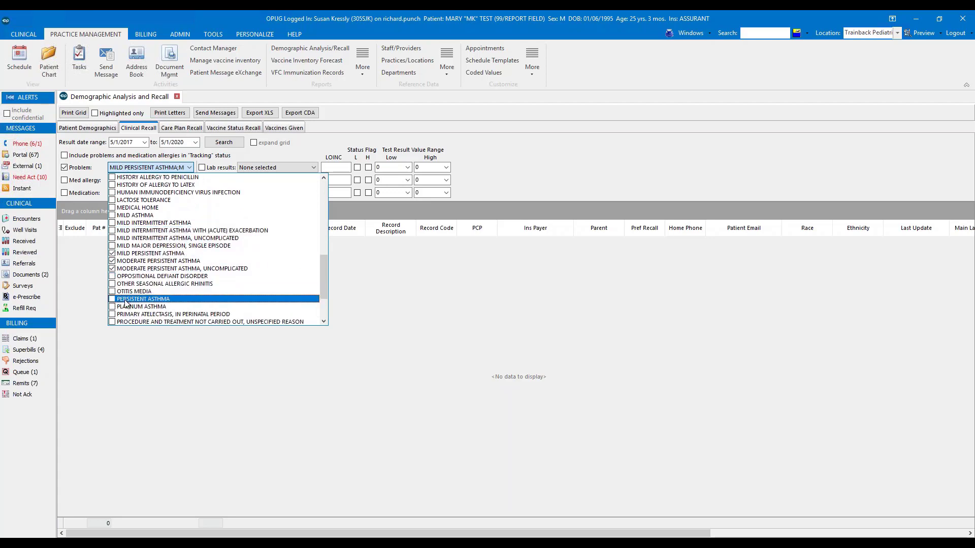
scroll(117, 291, down, 2)
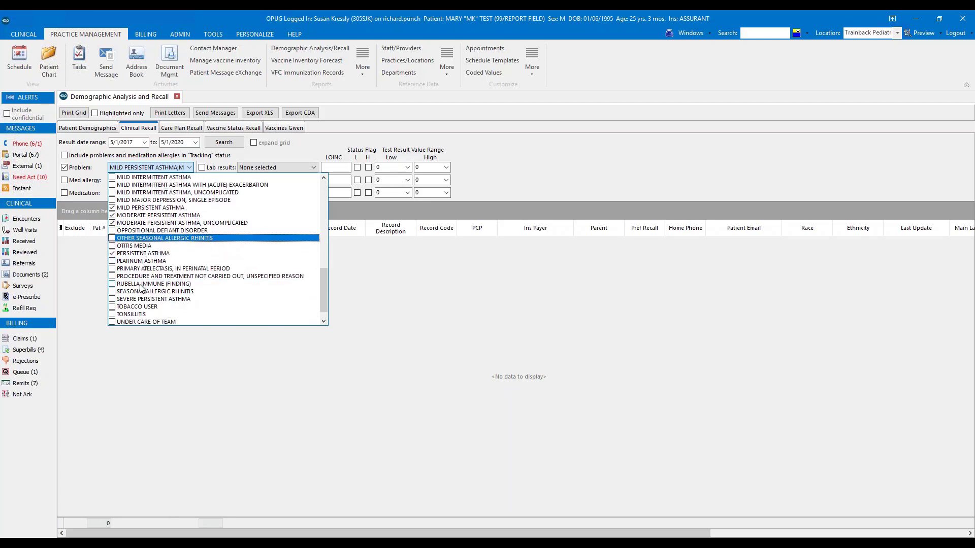
click(112, 299)
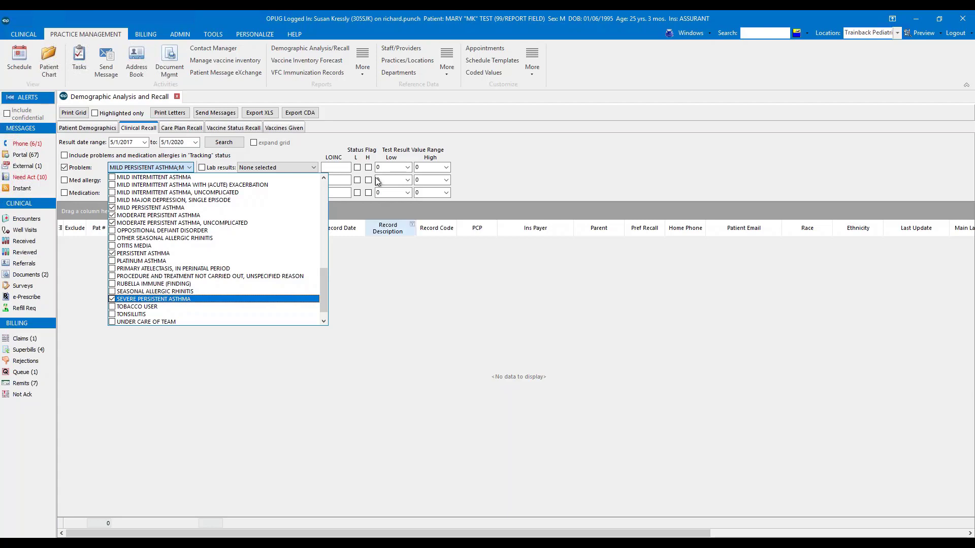
click(230, 145)
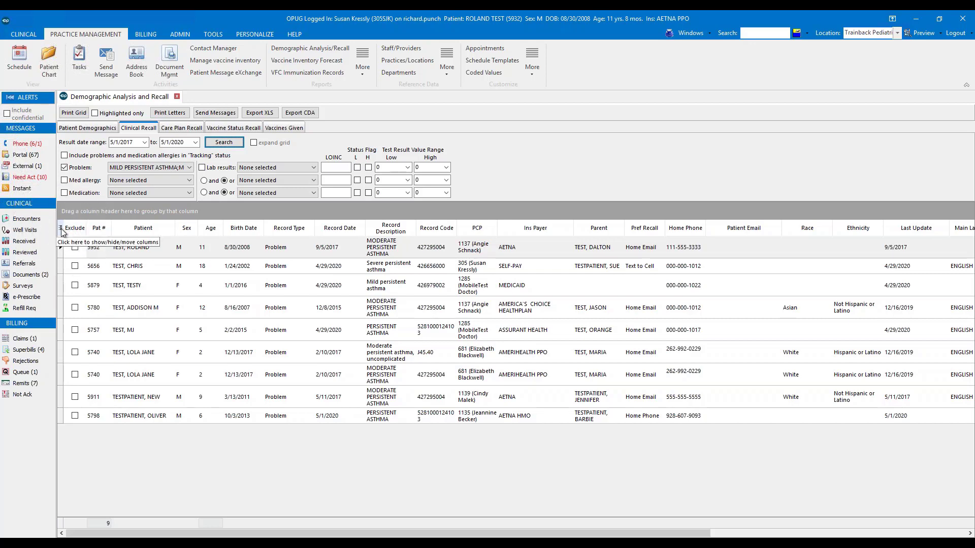
- Hide the Race, Ethnicity, Last Update and Main Language columns in the Clinical Recall results grid
click(61, 229)
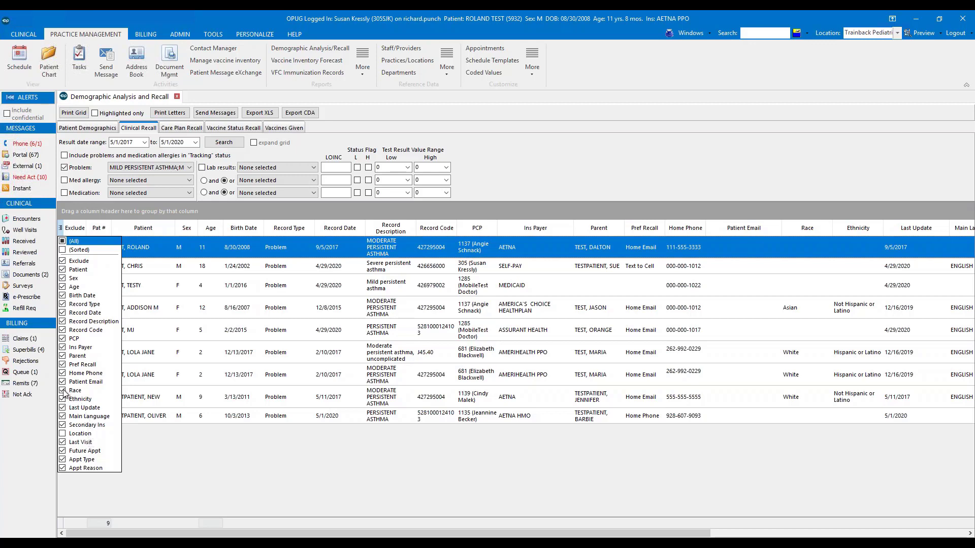
click(63, 390)
click(62, 399)
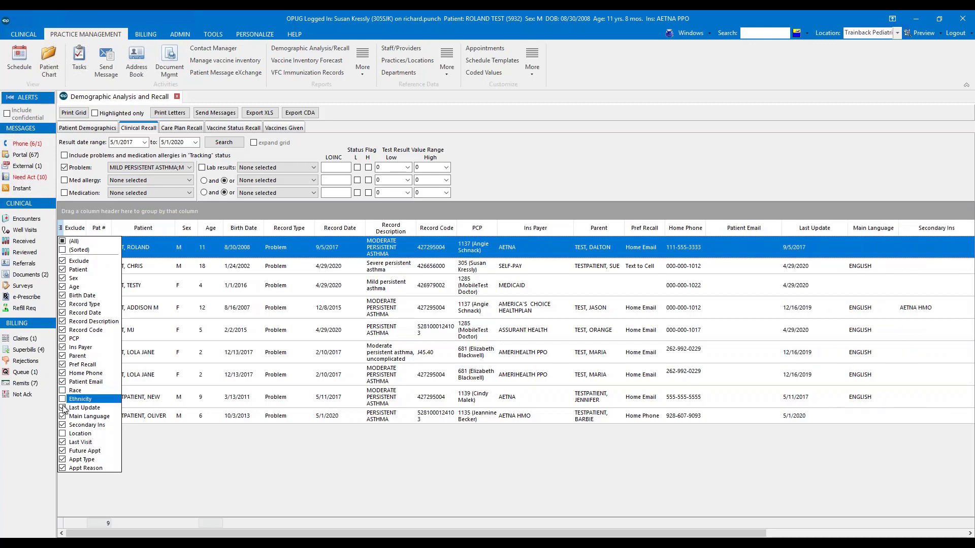
click(63, 408)
click(63, 416)
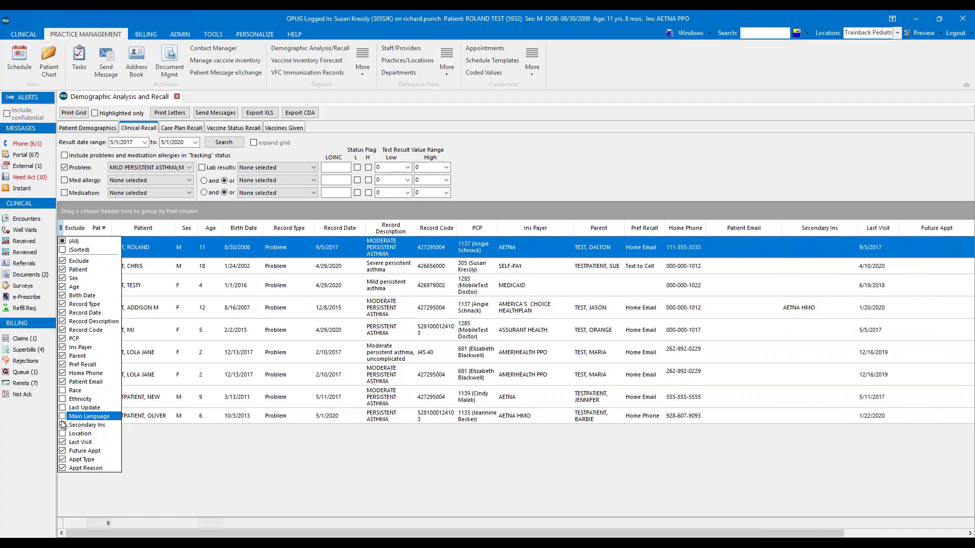
click(63, 425)
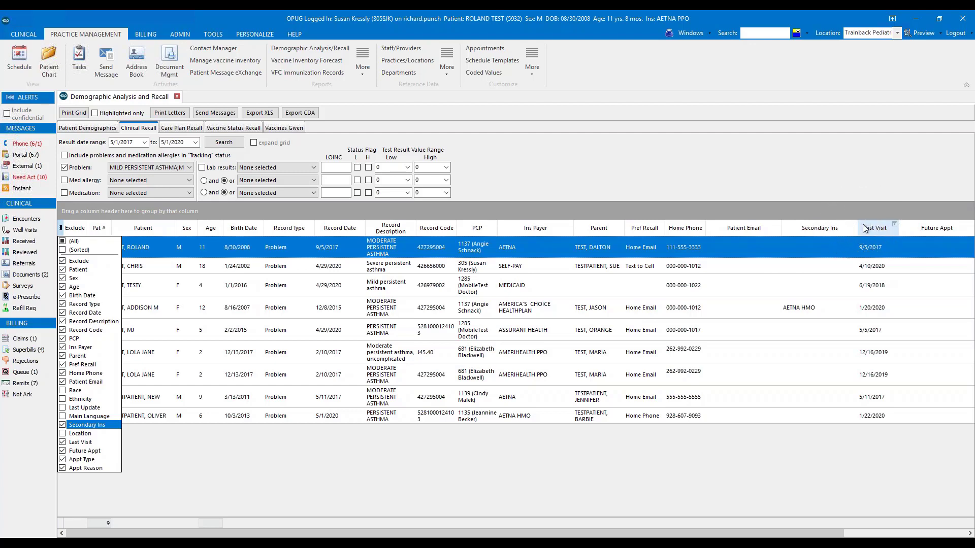
- Apply a custom filter to the Last Visit column for dates less than or equal to 11/1/2019
click(896, 226)
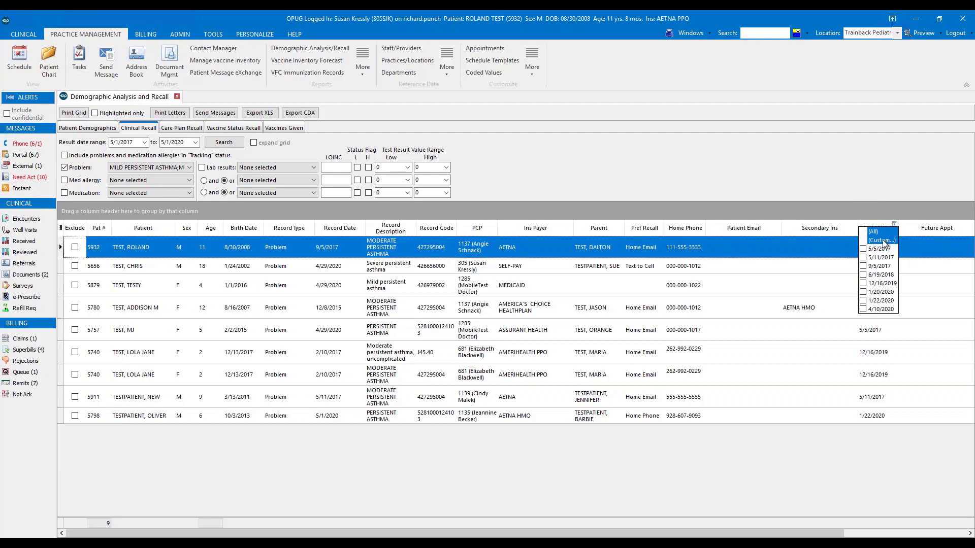
click(883, 242)
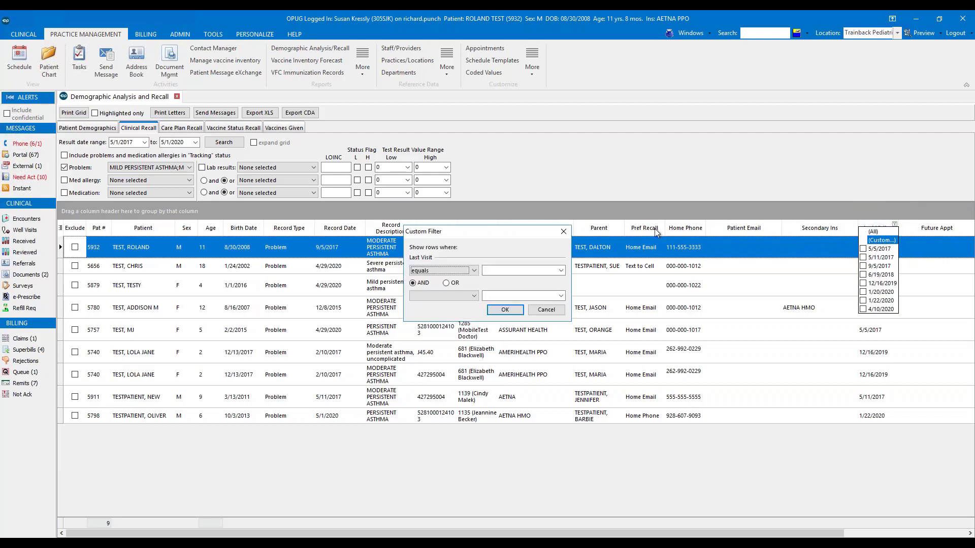
click(474, 271)
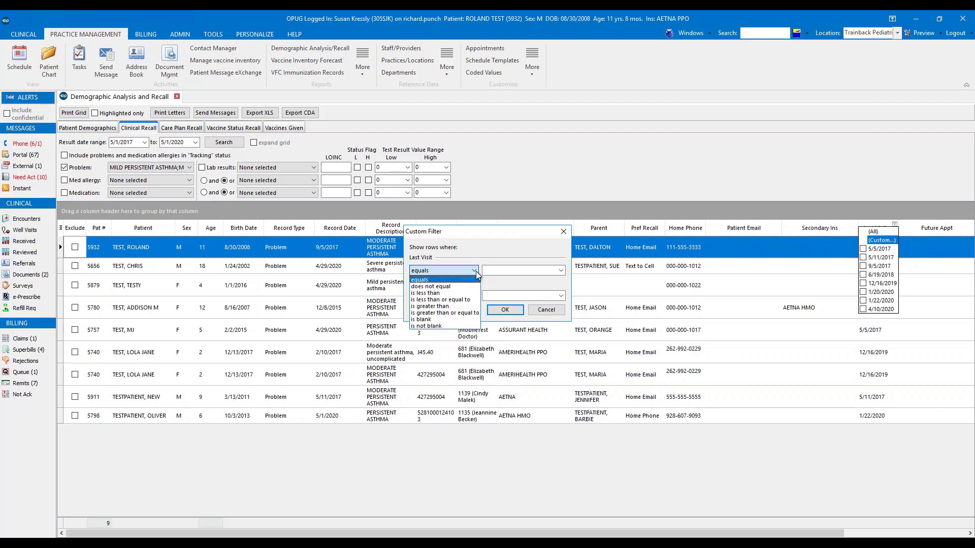
click(461, 298)
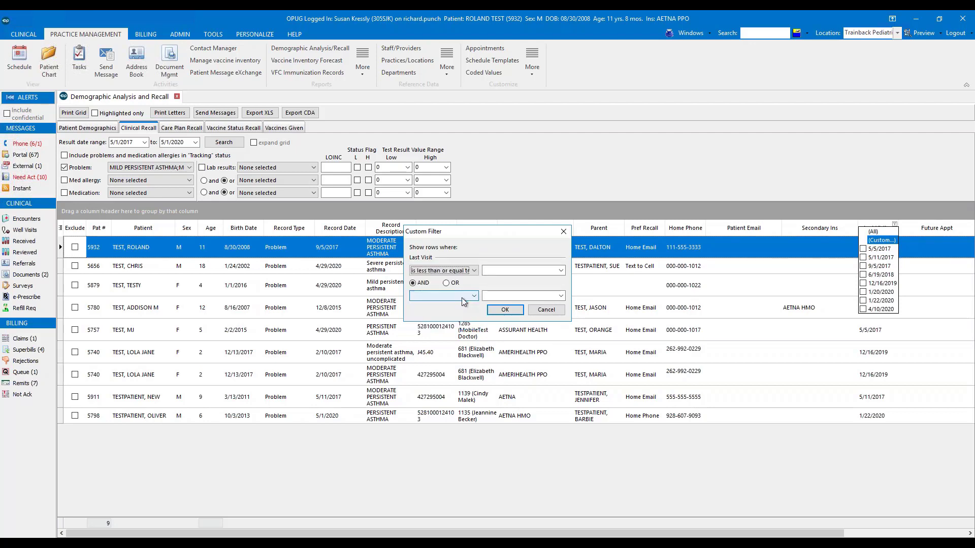
click(514, 272)
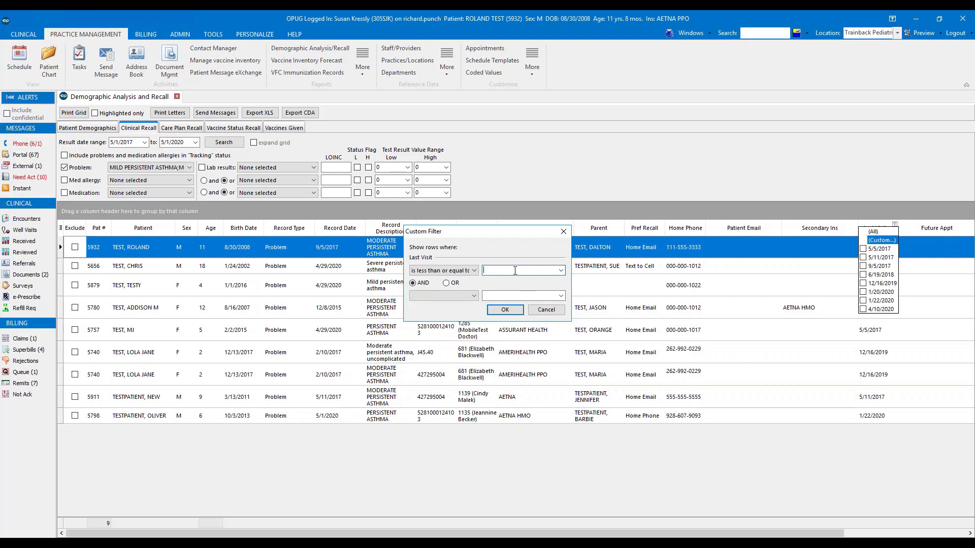
text(11/1/2019)
click(496, 311)
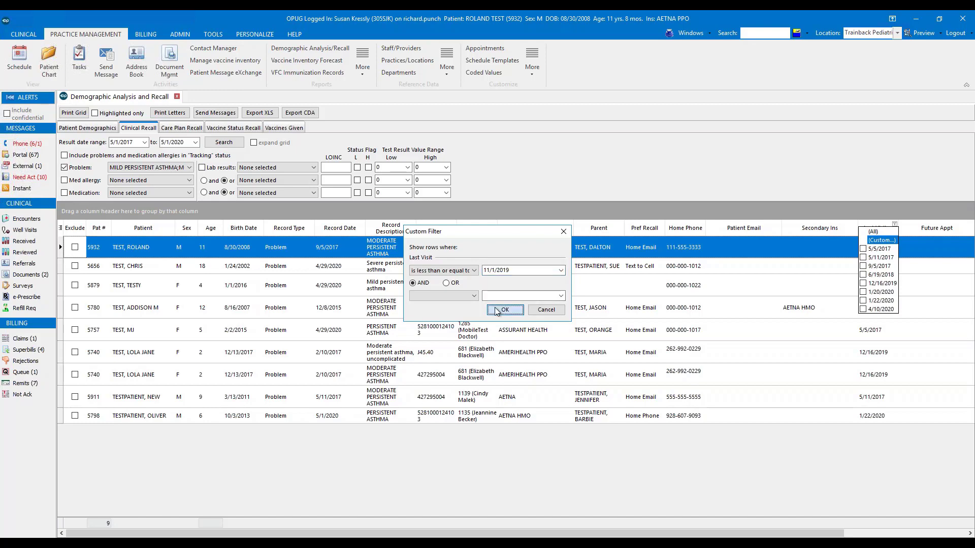
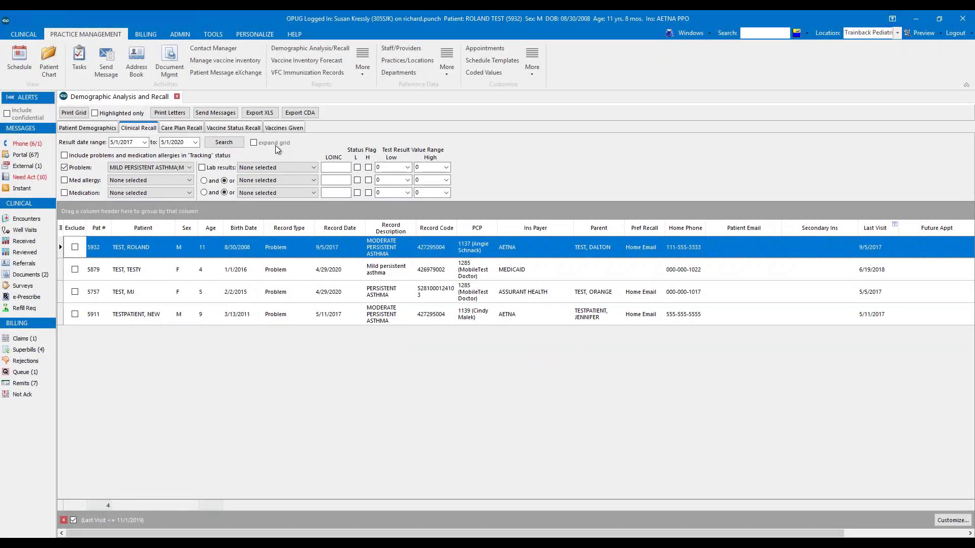
- Close the current Demographic Analysis and Recall report and open a fresh one
click(177, 96)
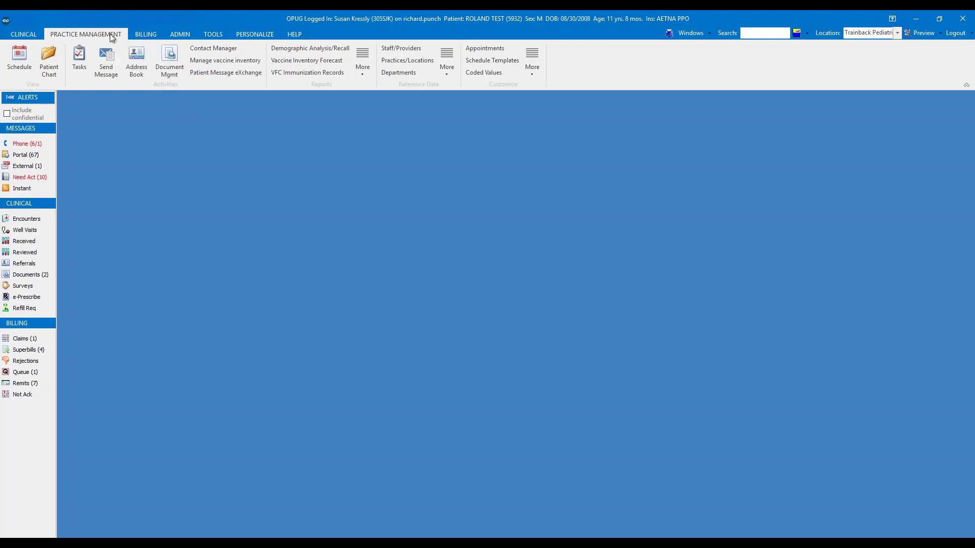
click(319, 50)
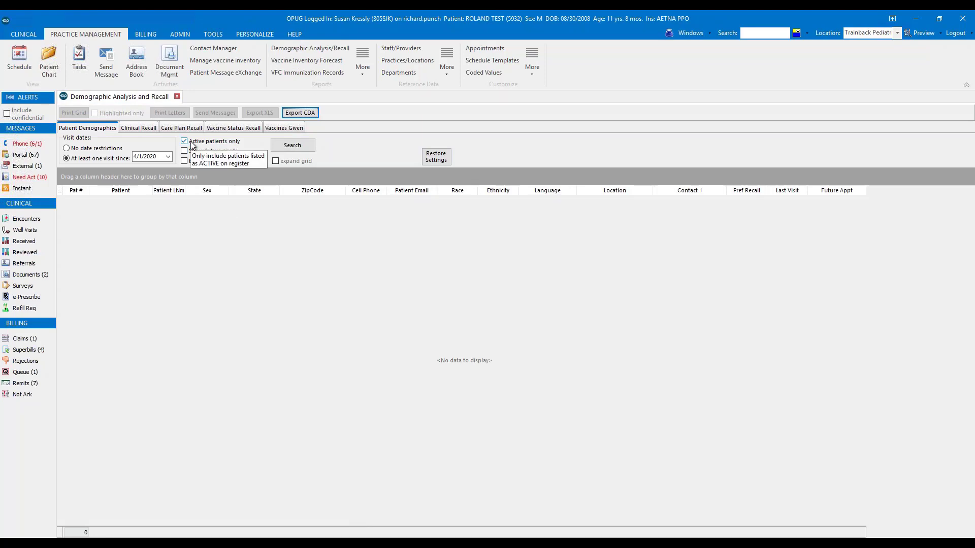
key(ctrl)
key(ctrl)
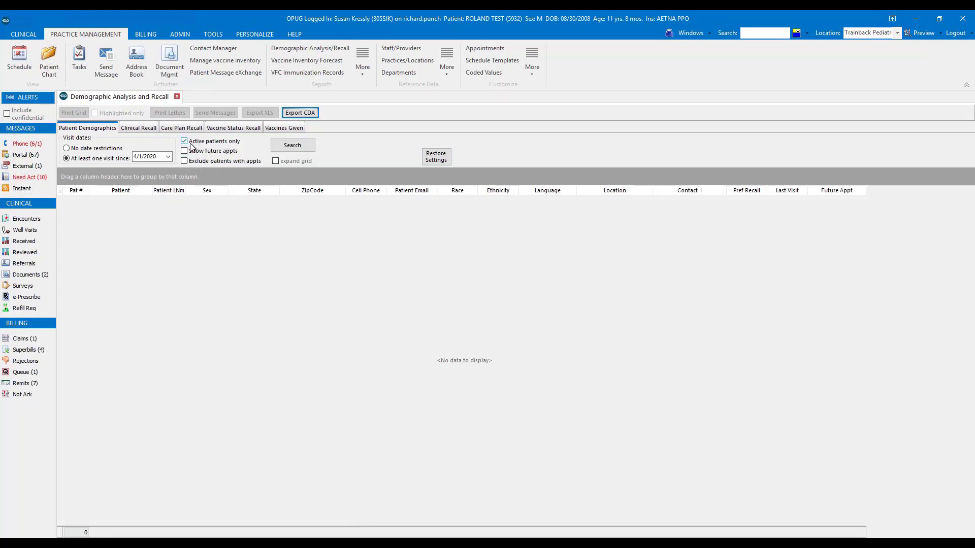
- Search the patient demographics for active patients with at least one visit since 5/1/2017, excluding patients with appointments and not showing future appointments
click(161, 154)
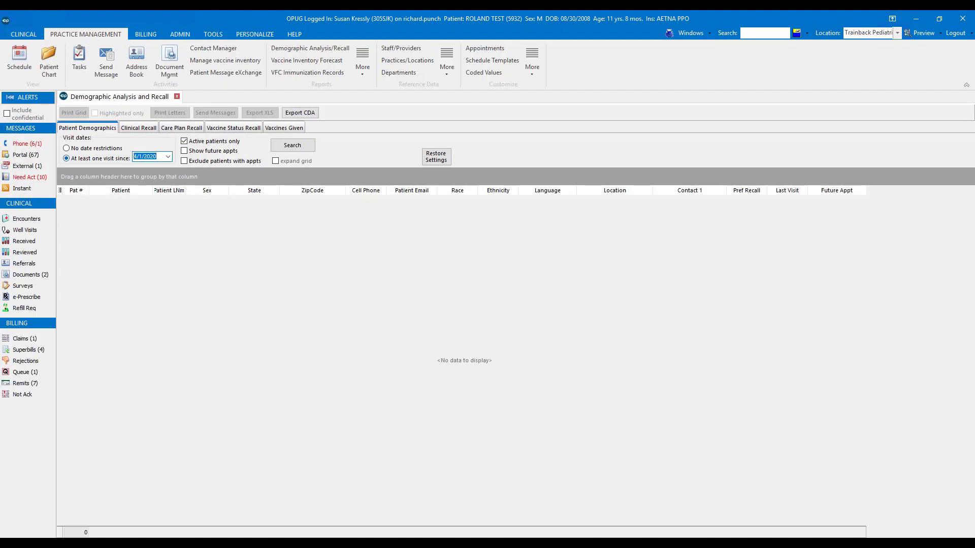
text(5/1/2017)
click(184, 161)
click(184, 151)
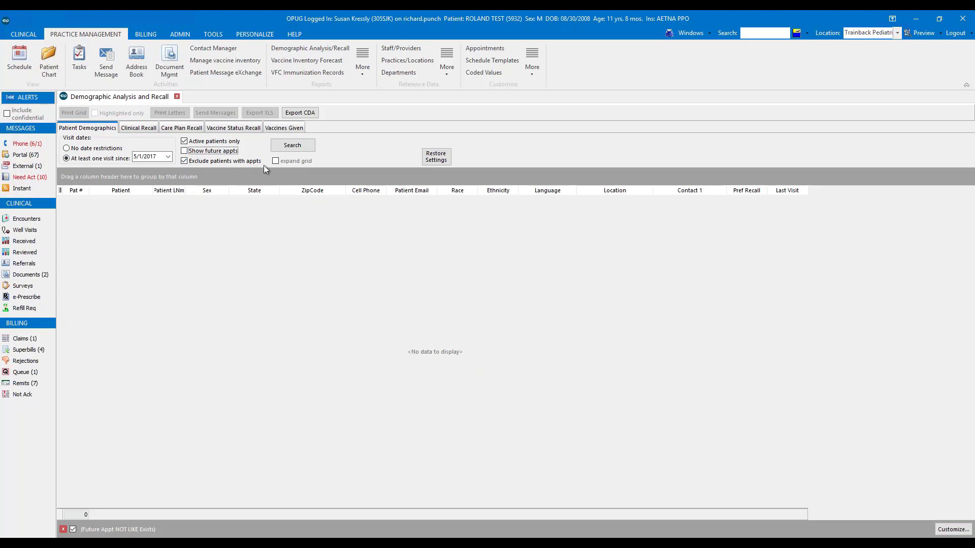
click(282, 148)
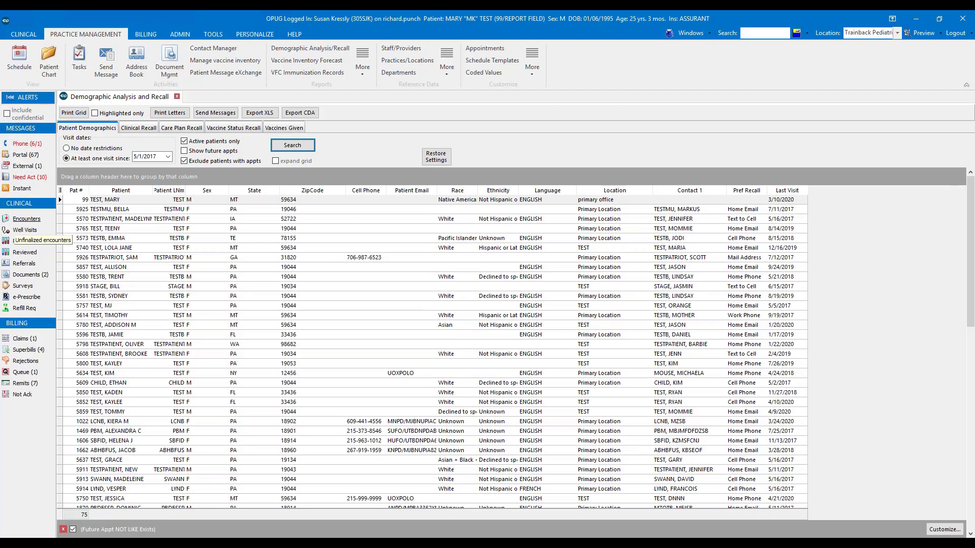
- Set up a Care Plan Recall for the Bright Futures Preventive plan with Preventive encounter as the recall item
click(181, 129)
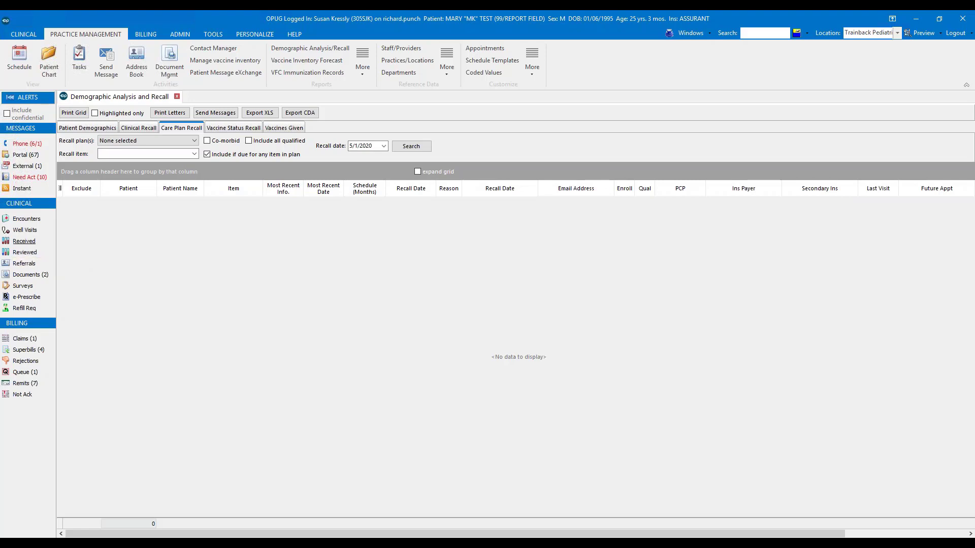
click(194, 141)
click(105, 189)
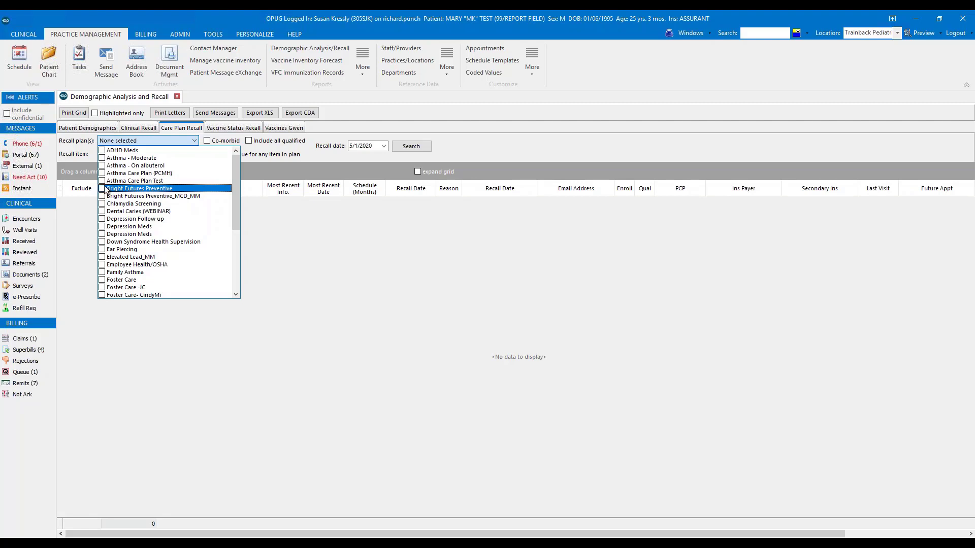
click(81, 151)
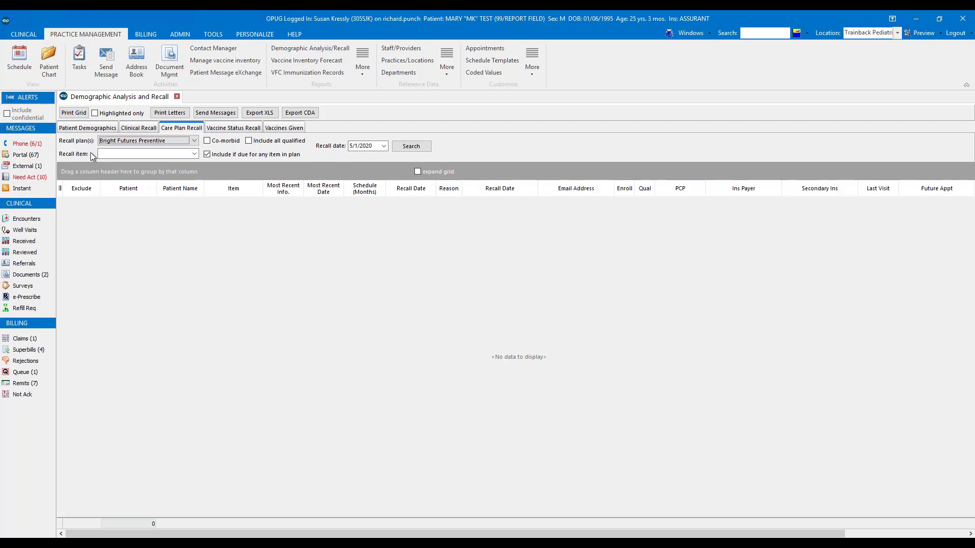
click(141, 154)
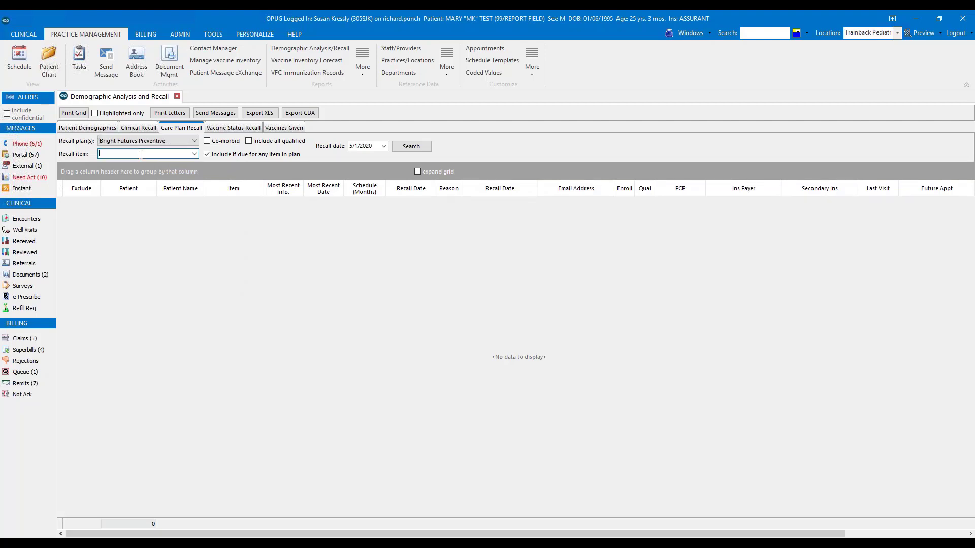
text(Preventive encounter)
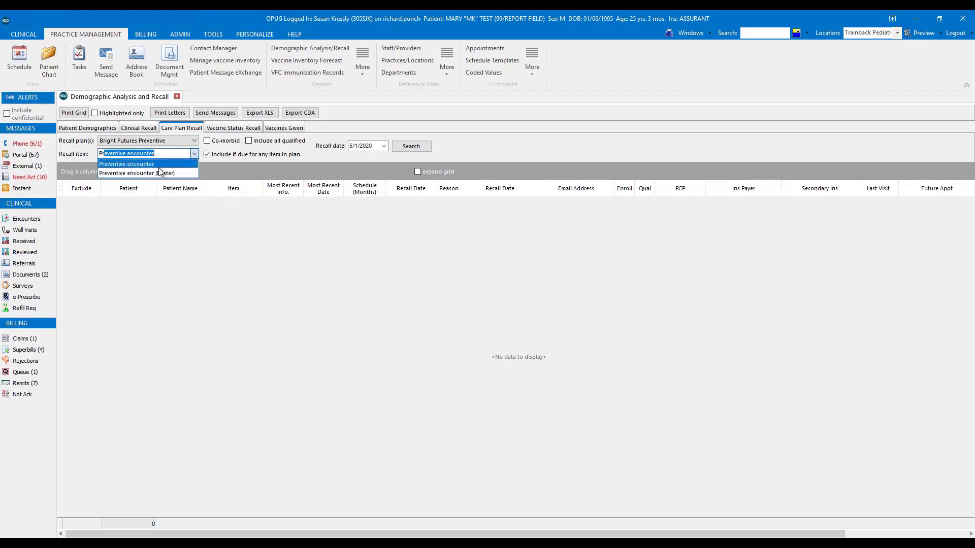
click(159, 166)
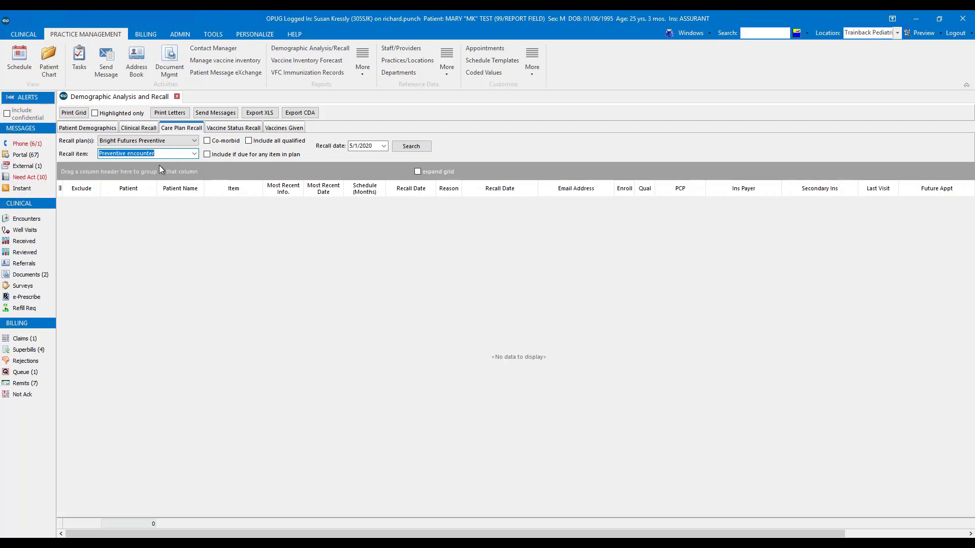
- Run the care plan recall search for recall date 6/1/2020 without including patients due for any item in the plan
click(263, 155)
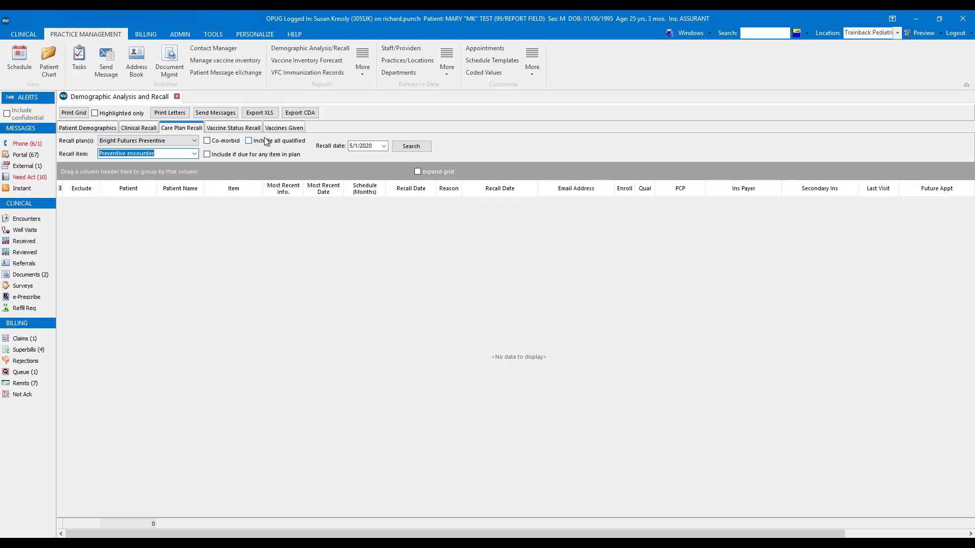
click(265, 141)
click(384, 146)
click(444, 173)
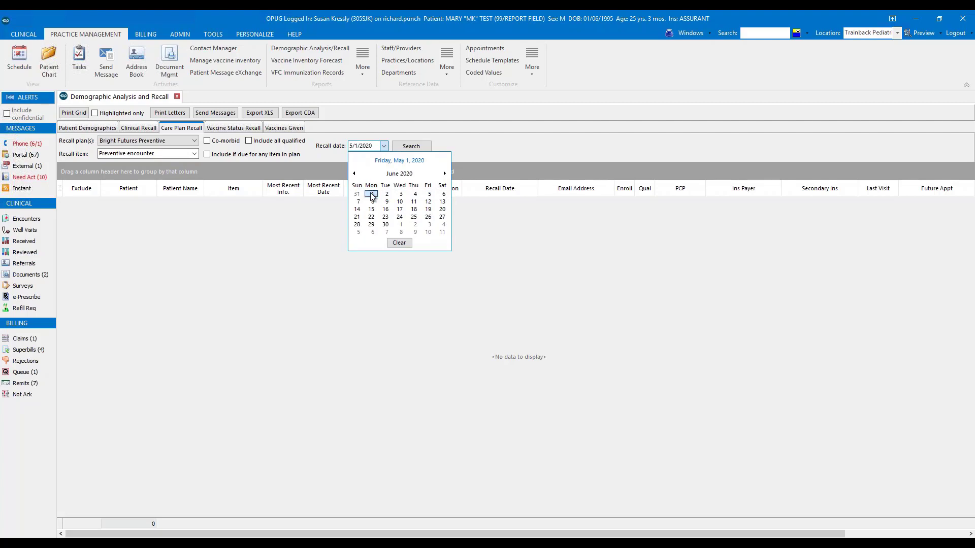
click(371, 194)
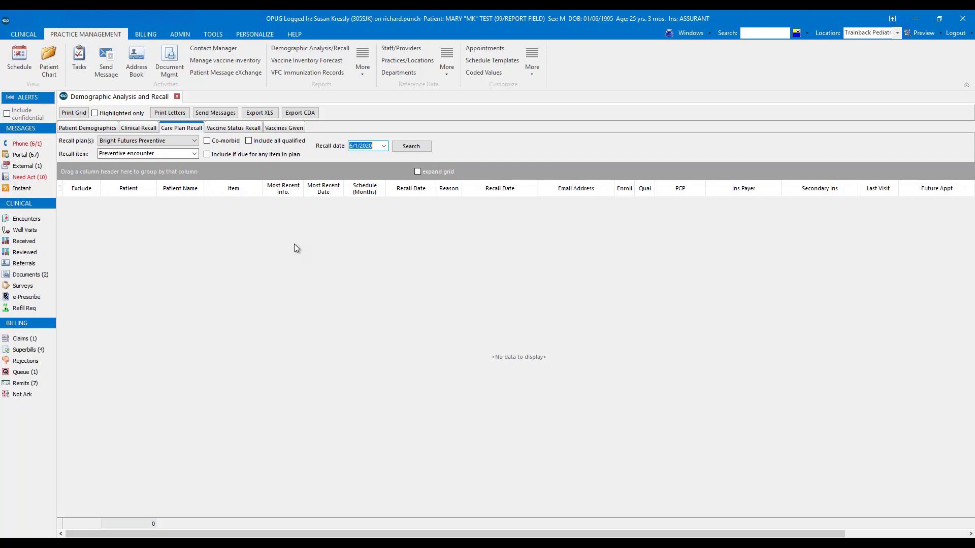
click(425, 152)
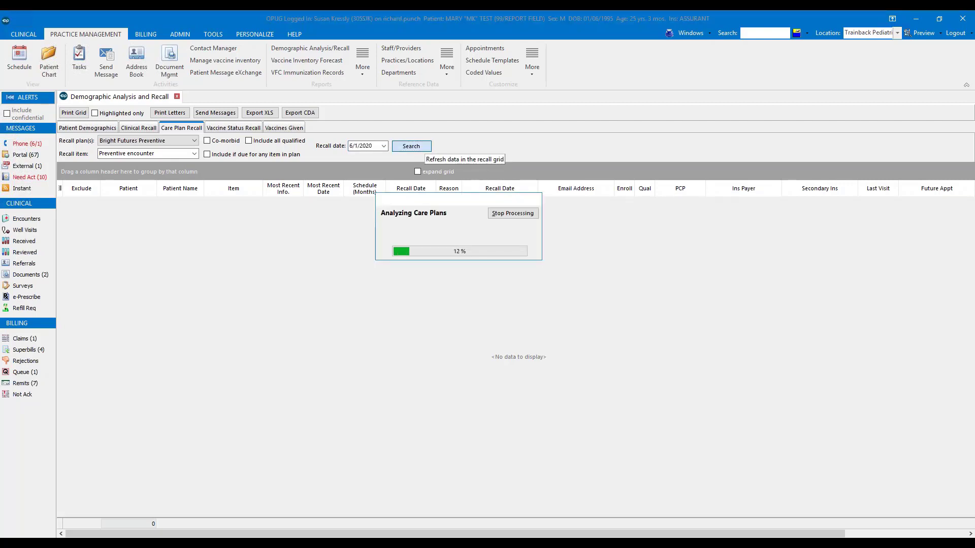
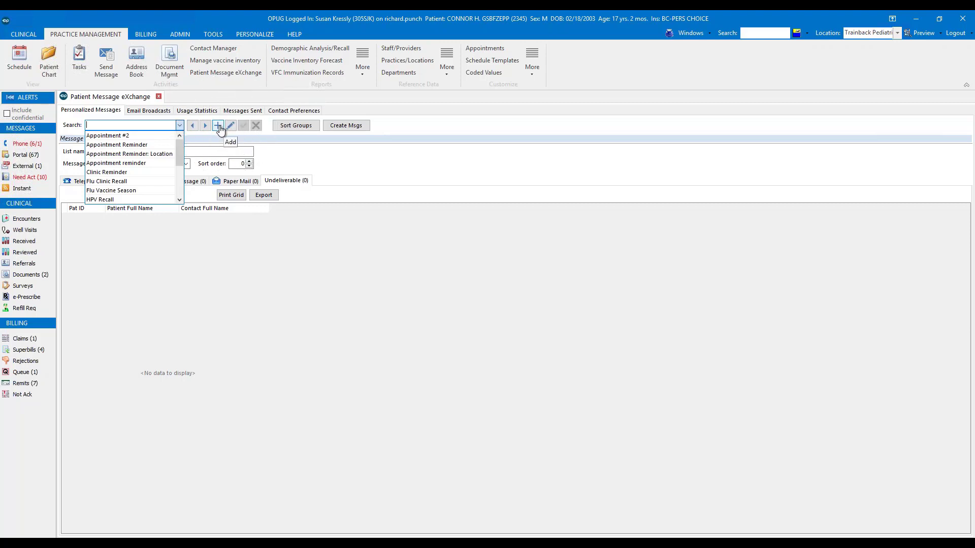
- Load the PREVENTATIVE RECALL personalized message list and view its telephone message
drag(179, 155, 178, 174)
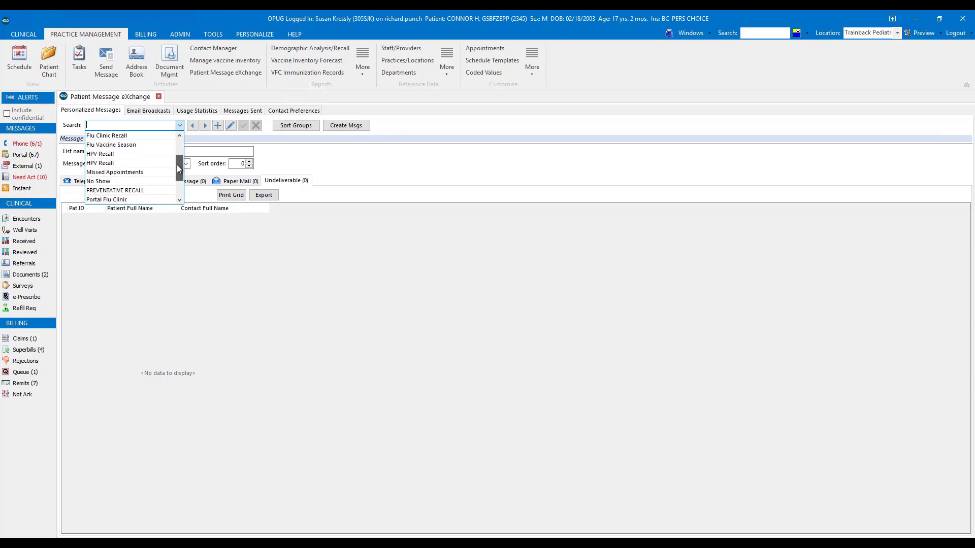
click(151, 189)
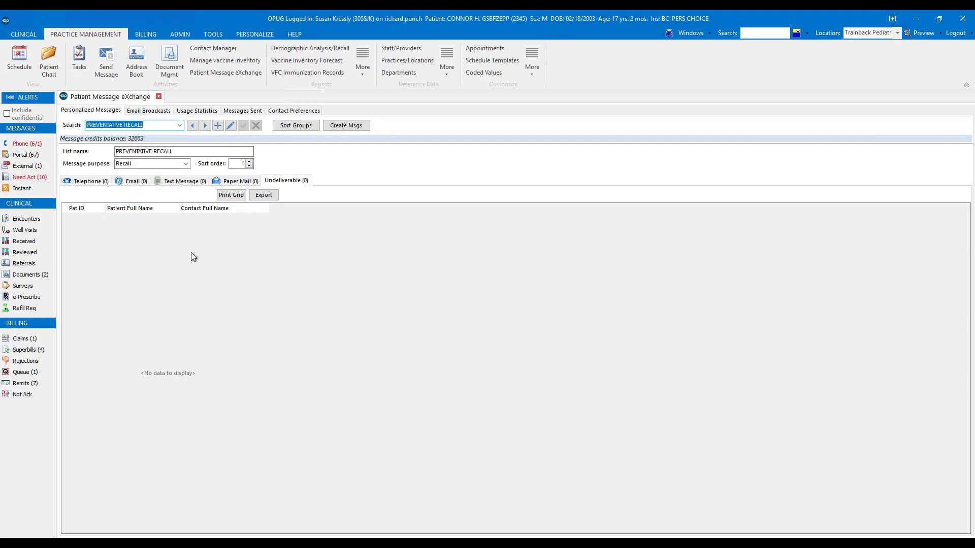
click(94, 182)
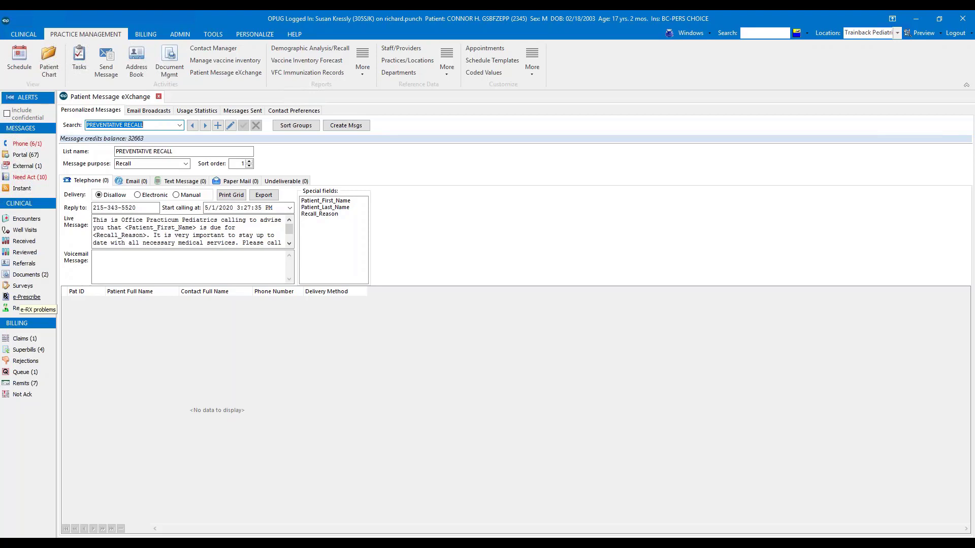
- Set the default contact preference for recalls to Email or text message or telephone and apply the default contact preferences
click(309, 111)
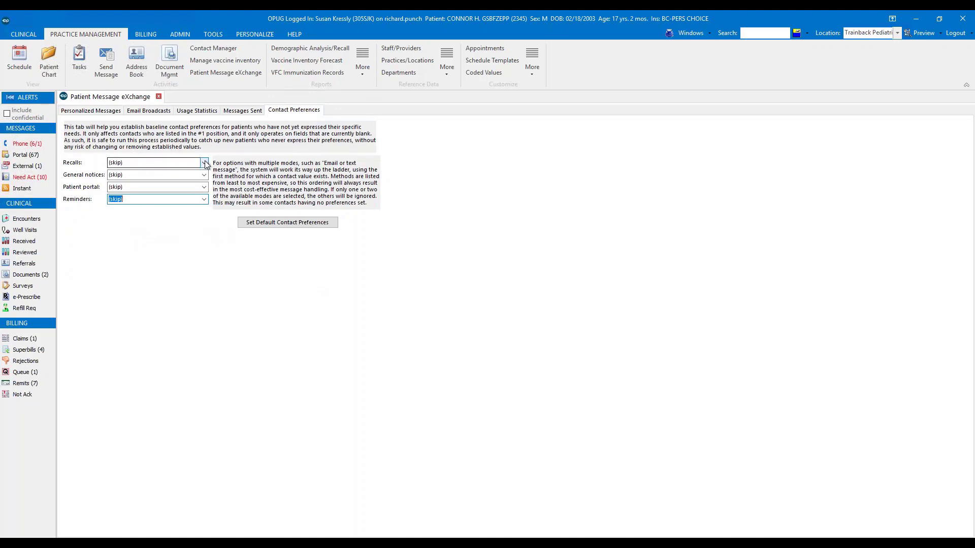
click(205, 163)
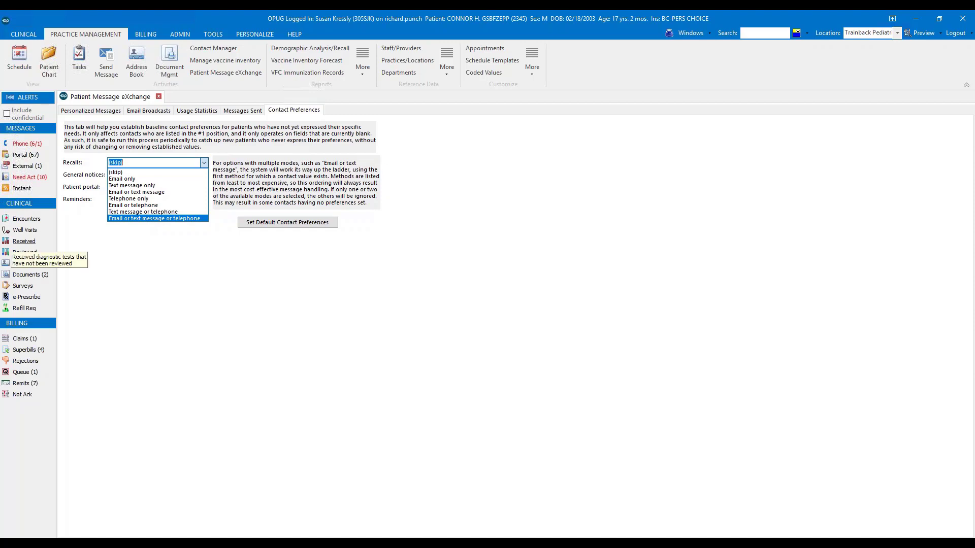
click(129, 313)
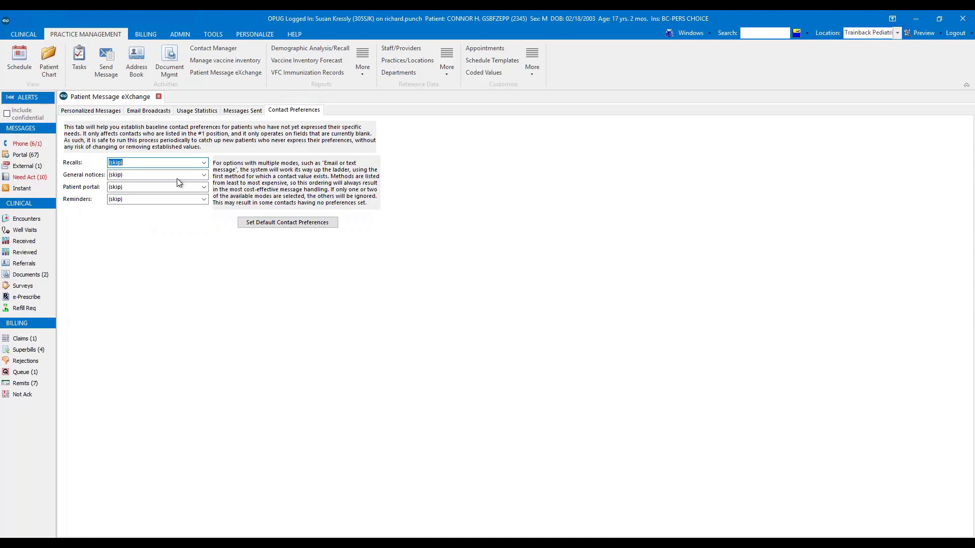
click(204, 164)
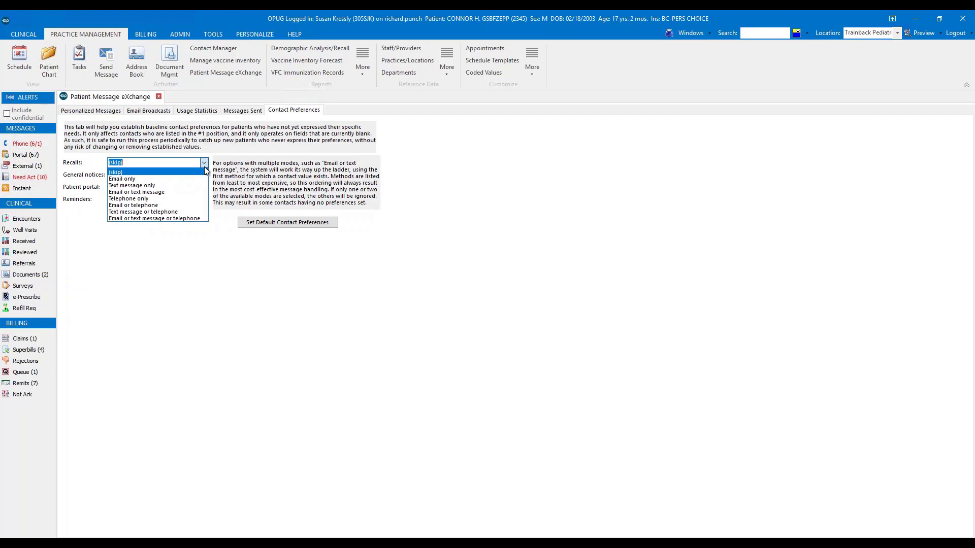
click(193, 219)
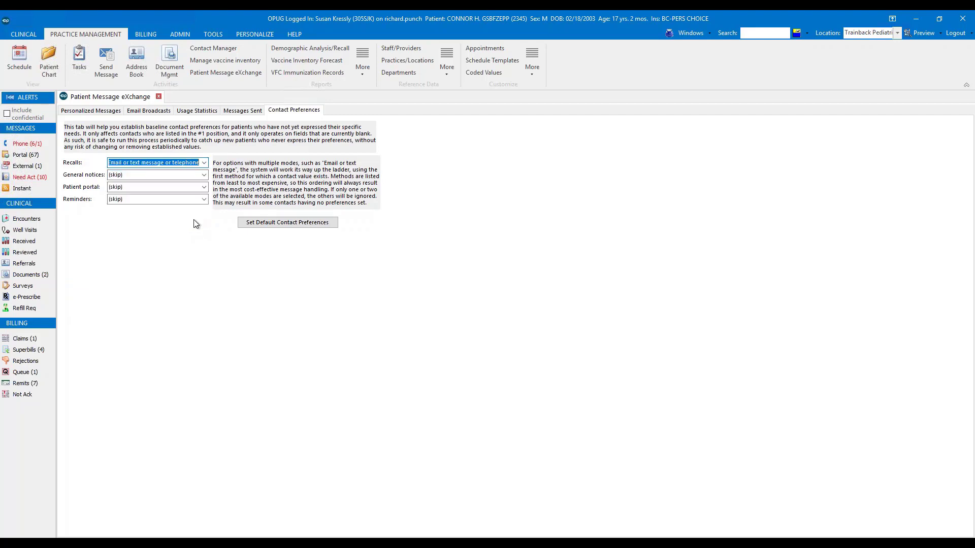
click(273, 224)
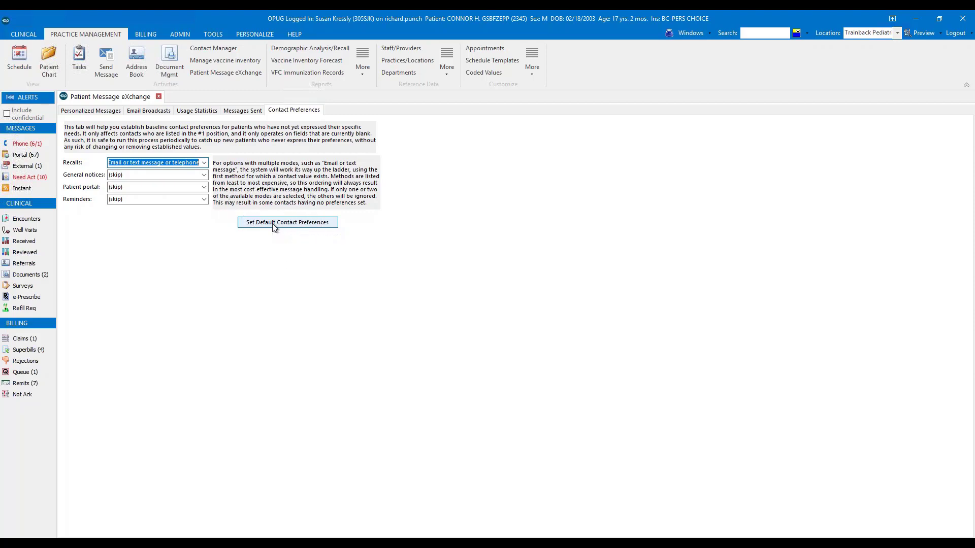
click(273, 224)
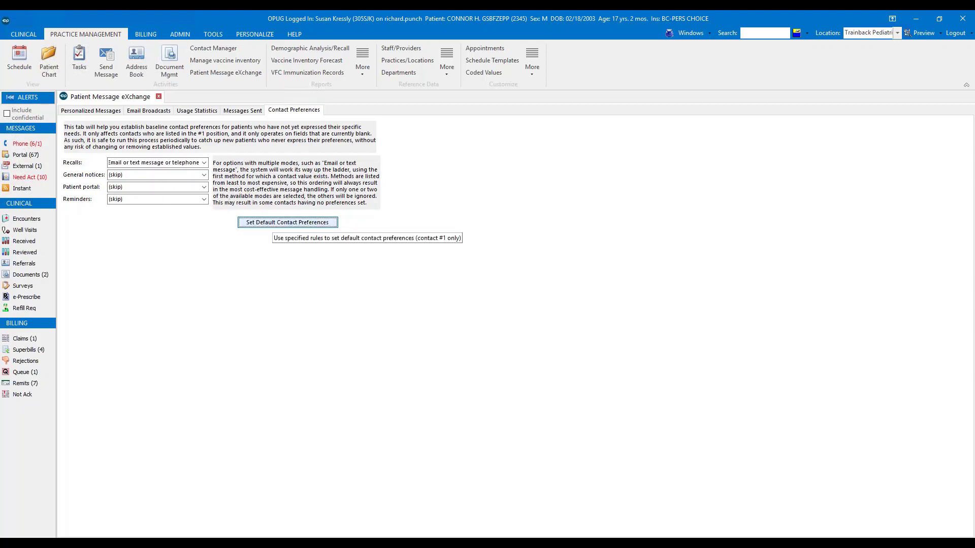
- Replace Patient Message eXchange with a fresh Demographic Analysis and Recall and search active patients seen since 5/1/2017, excluding those with appointments and not showing future appointments
click(159, 96)
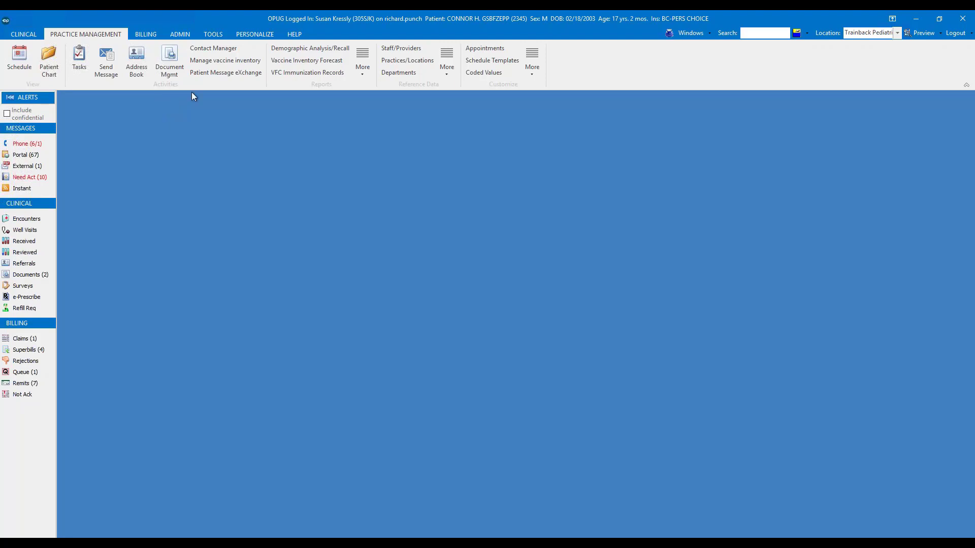
click(294, 50)
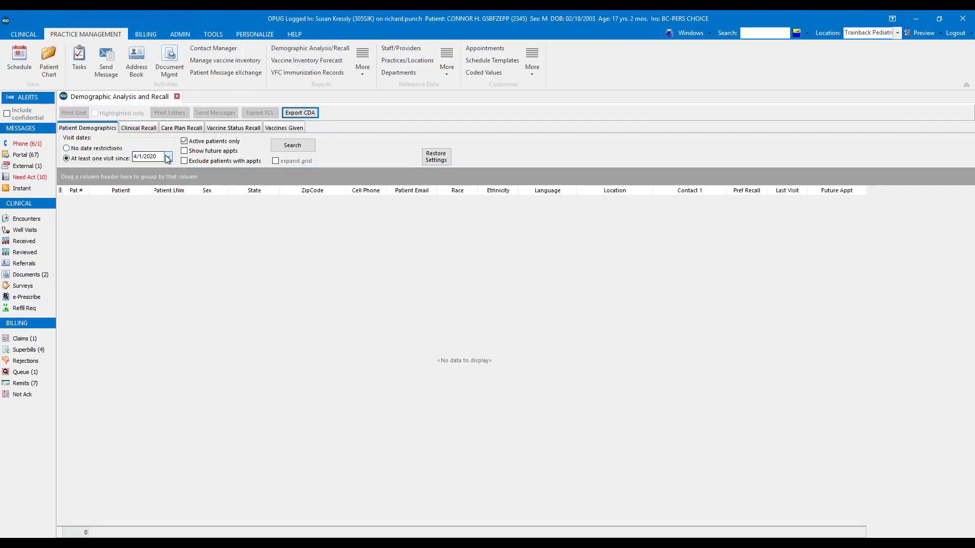
drag(159, 157, 122, 159)
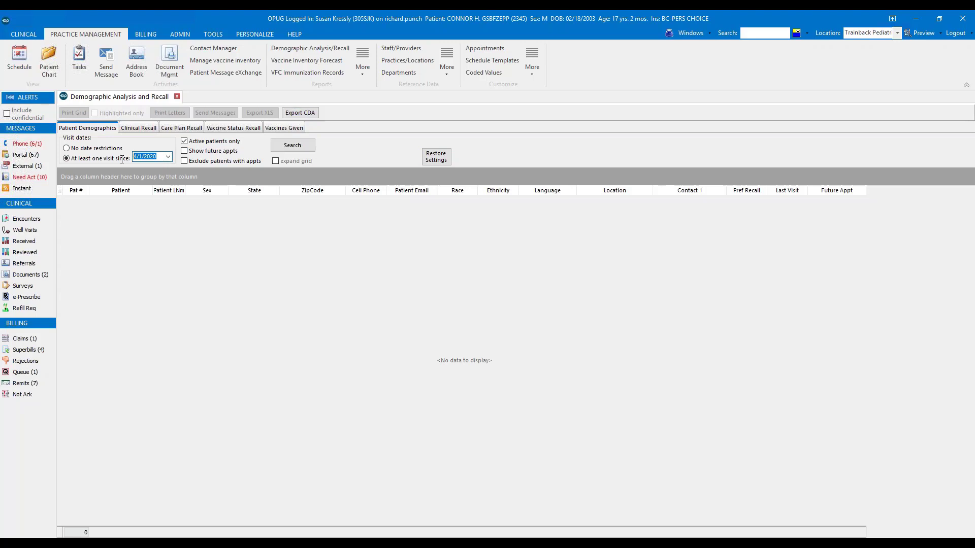
text(5/1/2017)
click(238, 163)
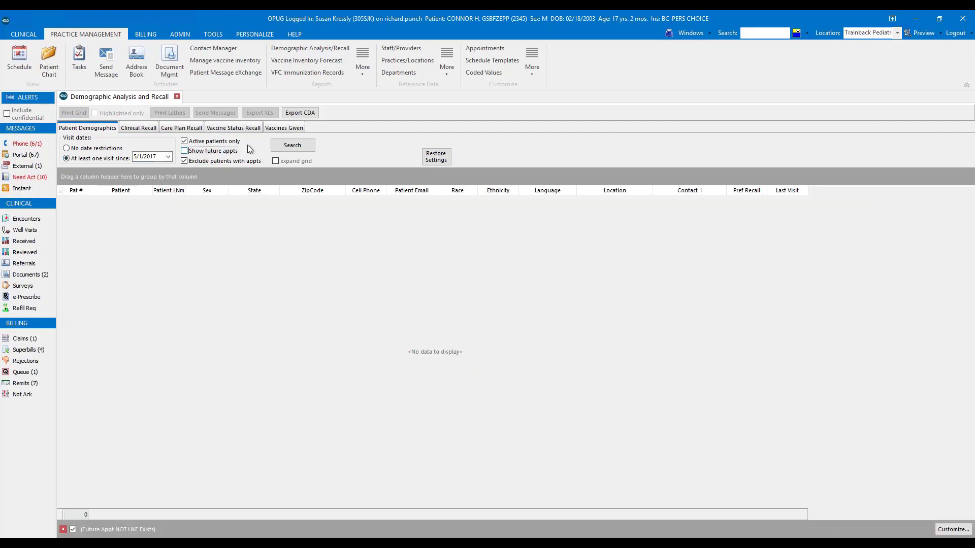
click(292, 145)
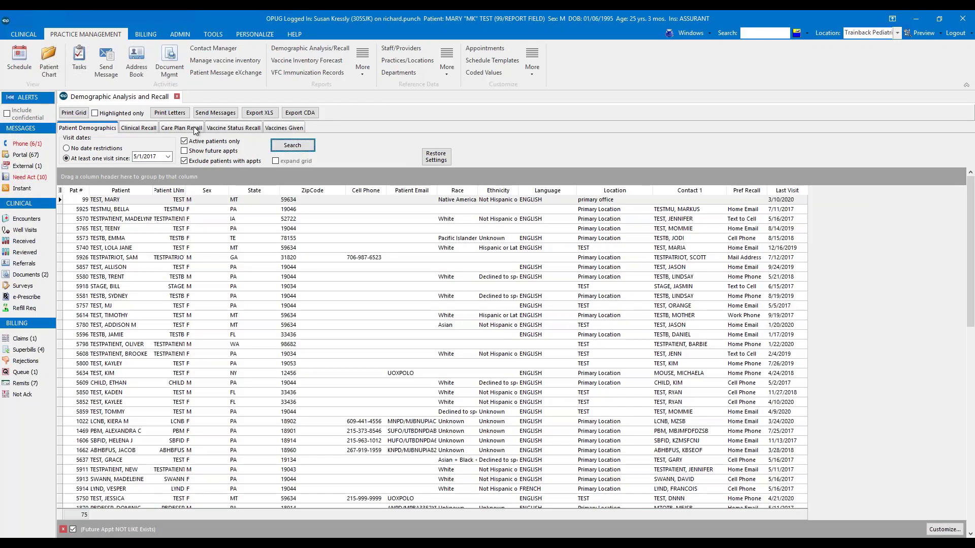
- Set up a Care Plan Recall for Bright Futures Preventive with Preventive encounter as the item, without including patients due for any item in the plan
click(194, 129)
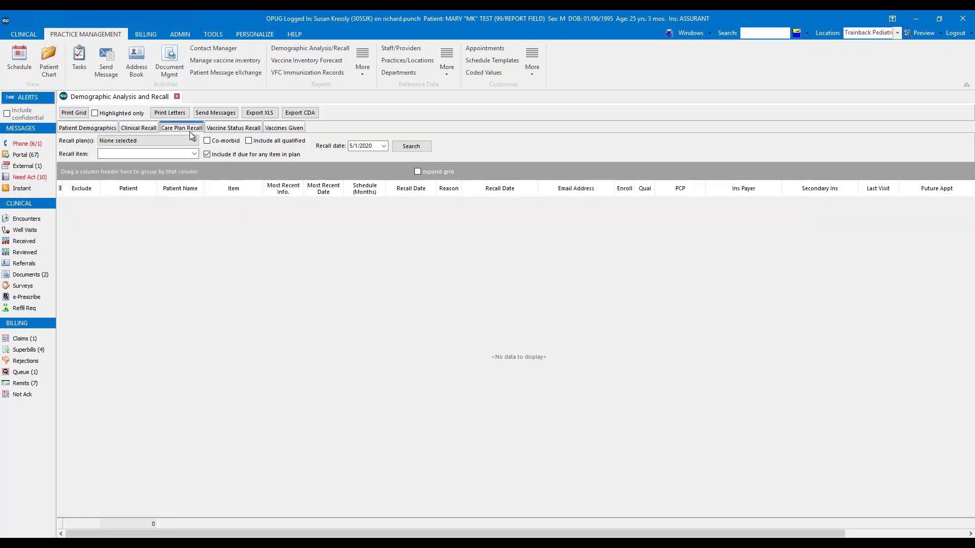
click(194, 140)
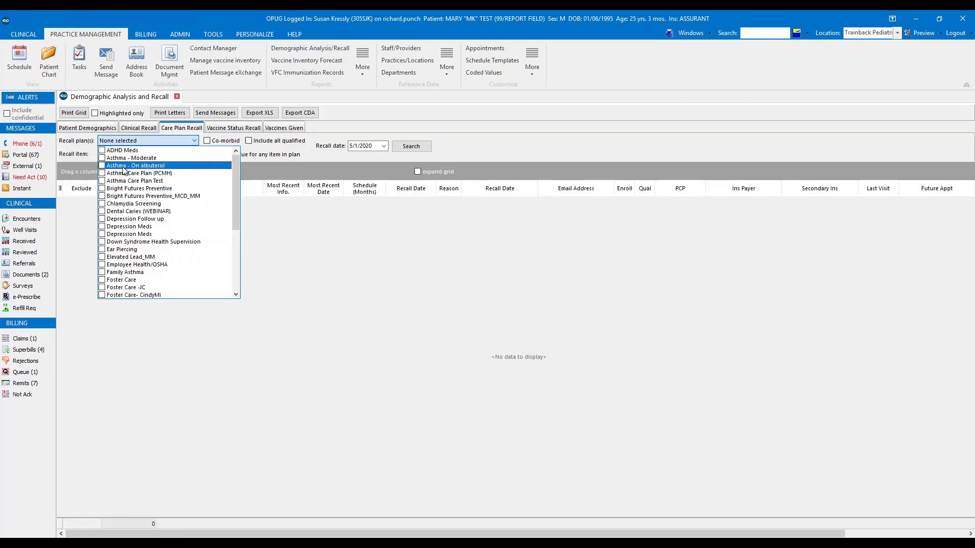
click(124, 187)
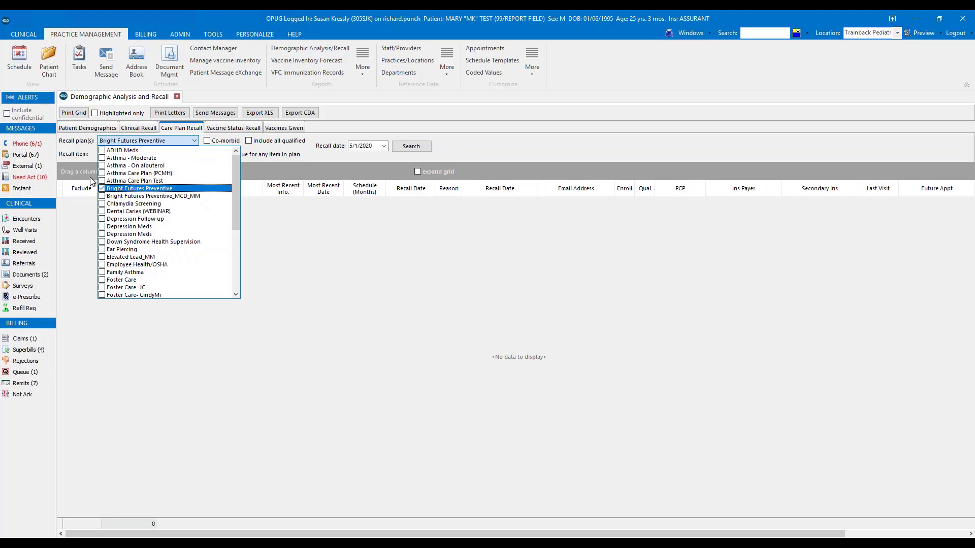
click(188, 153)
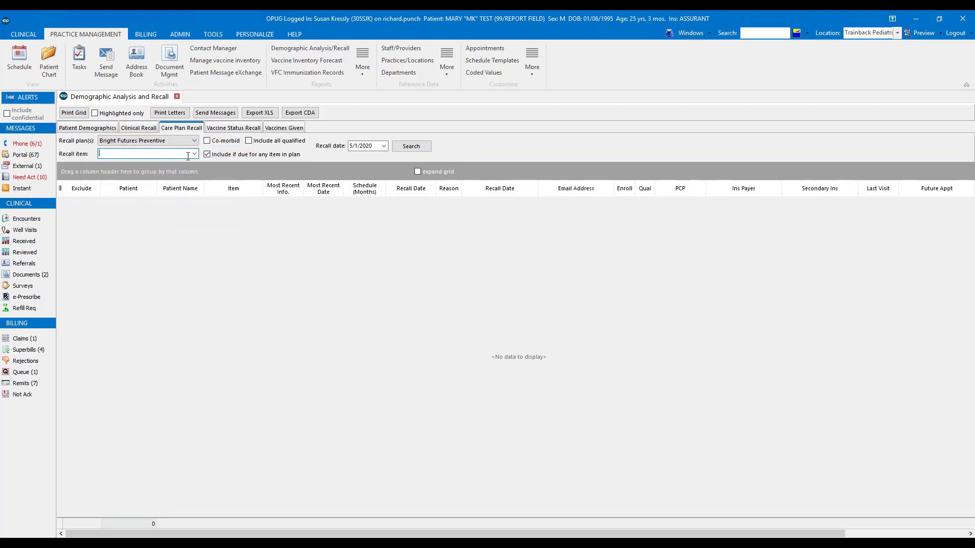
text(Preventive encounter)
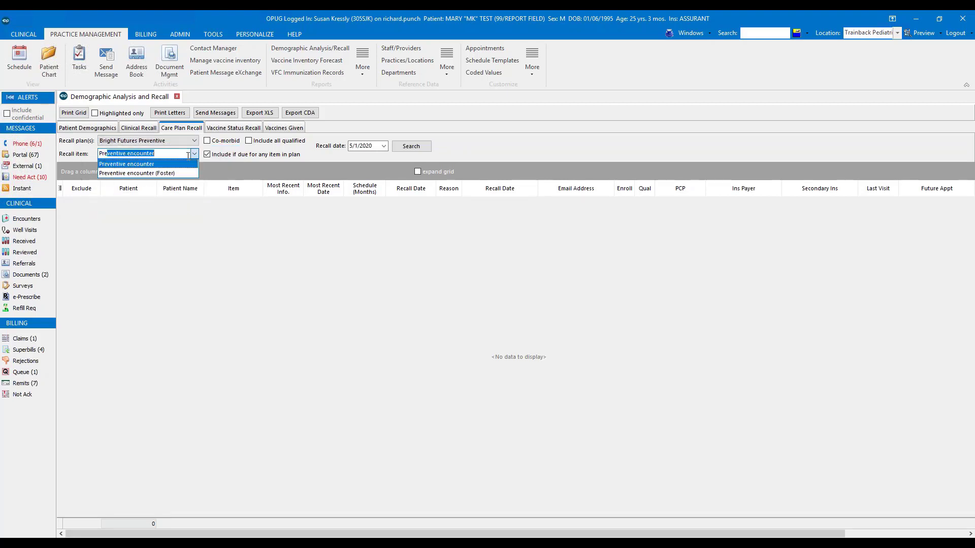
click(182, 164)
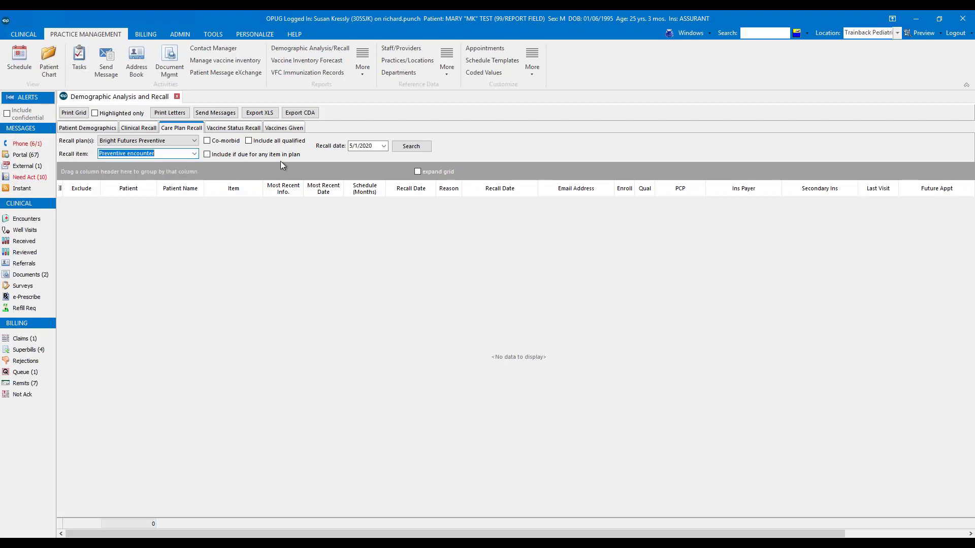
- Set the recall date to 6/1/2020 and run the care plan recall search
click(384, 146)
click(408, 174)
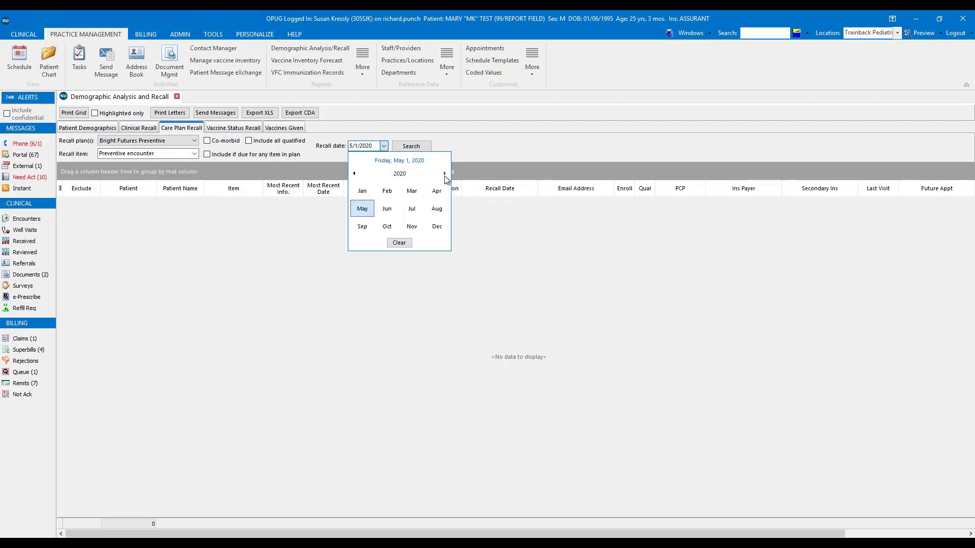
click(386, 208)
click(372, 196)
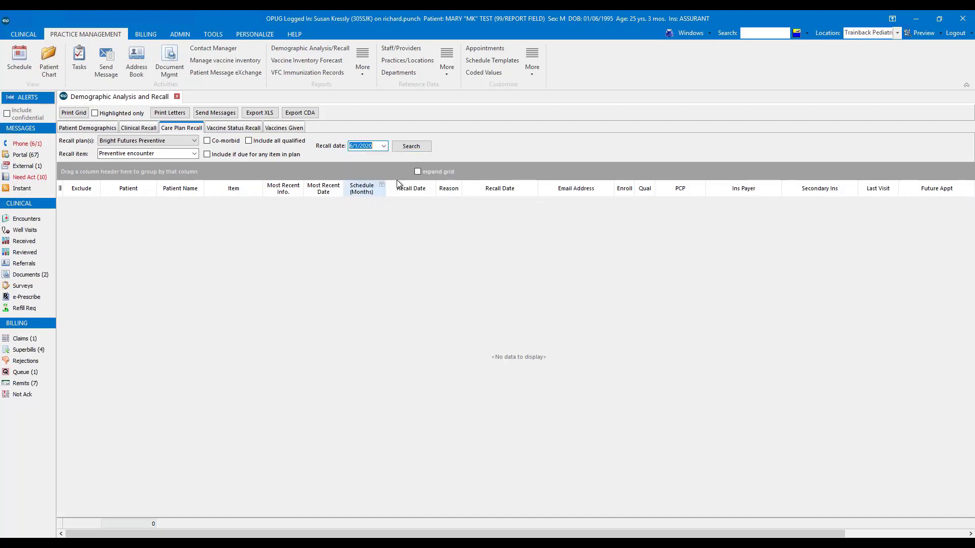
click(411, 146)
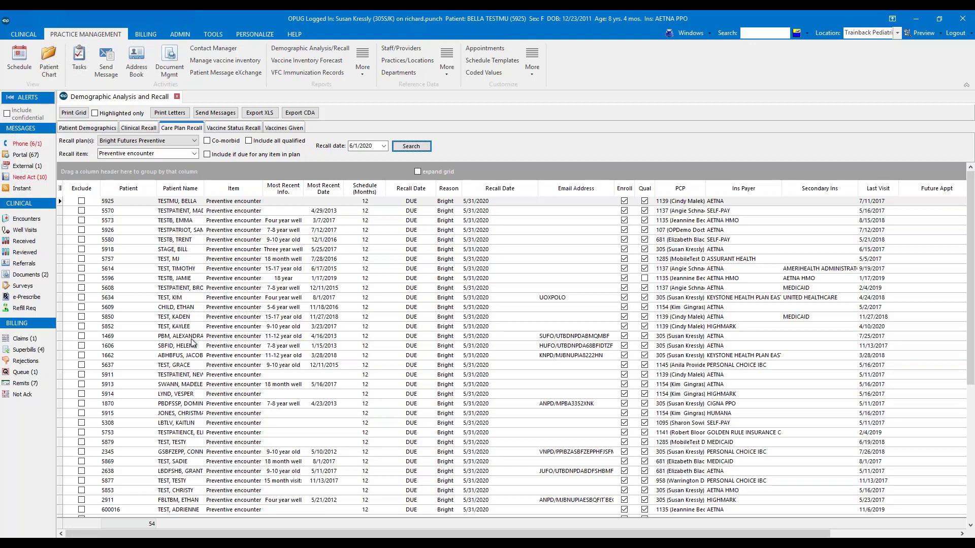
- Transfer the recalled patients to messaging with the Clinic Reminder list and review the telephone, email and text message recipients
click(218, 114)
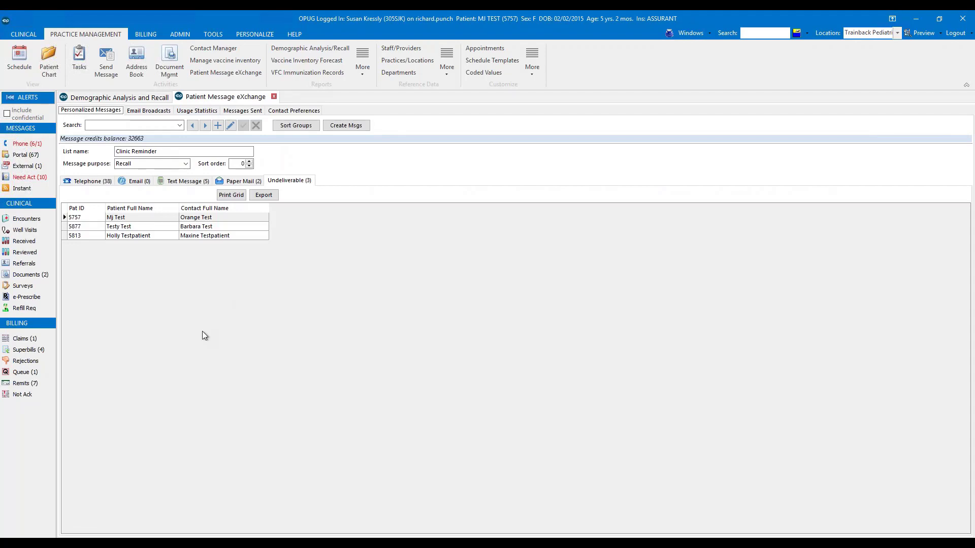
click(98, 183)
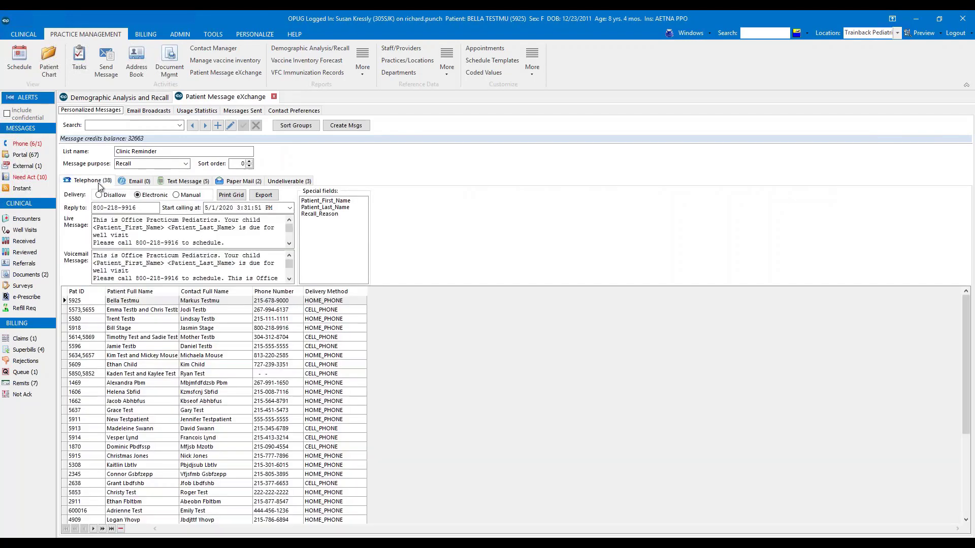
click(135, 182)
click(194, 183)
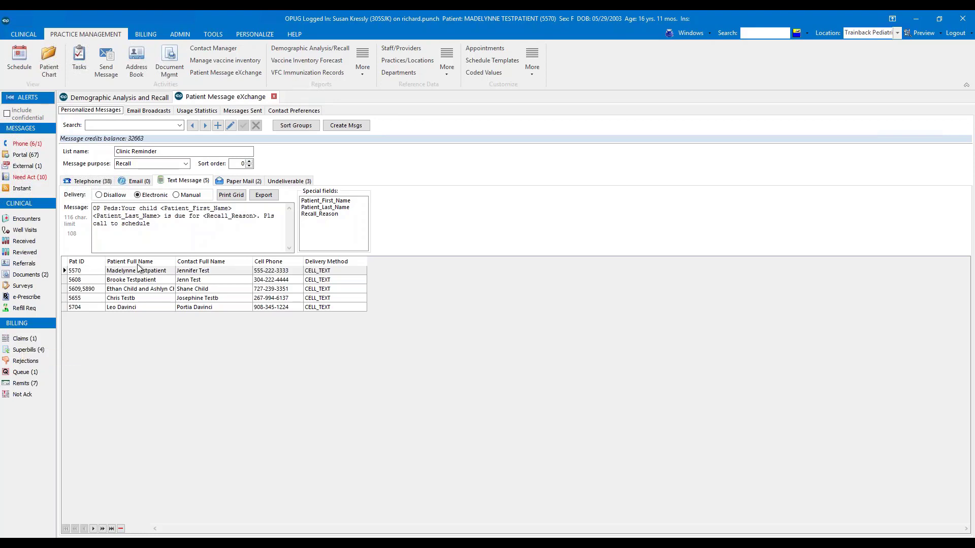
- Create the Clinic Reminder recall messages, accept the message credit cost, and show the messages sent
click(351, 128)
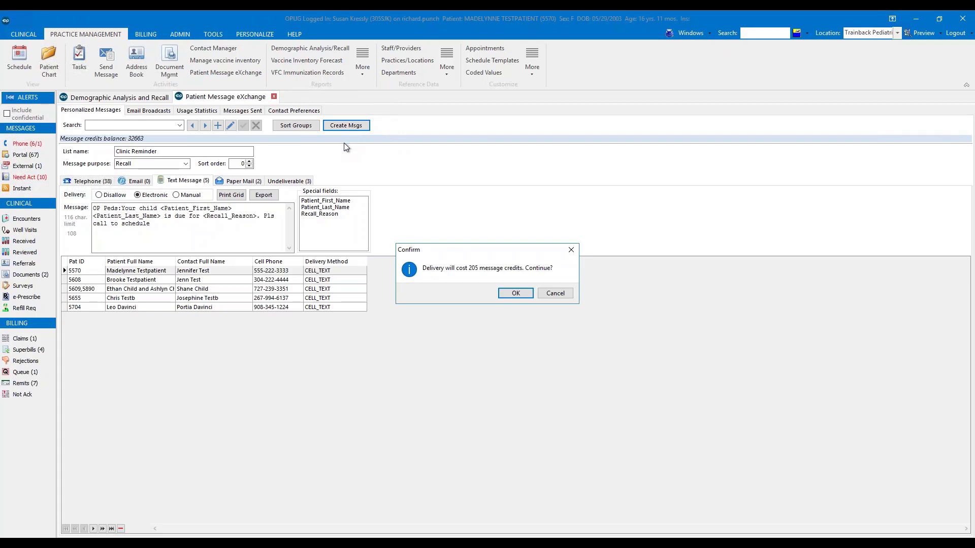
click(516, 294)
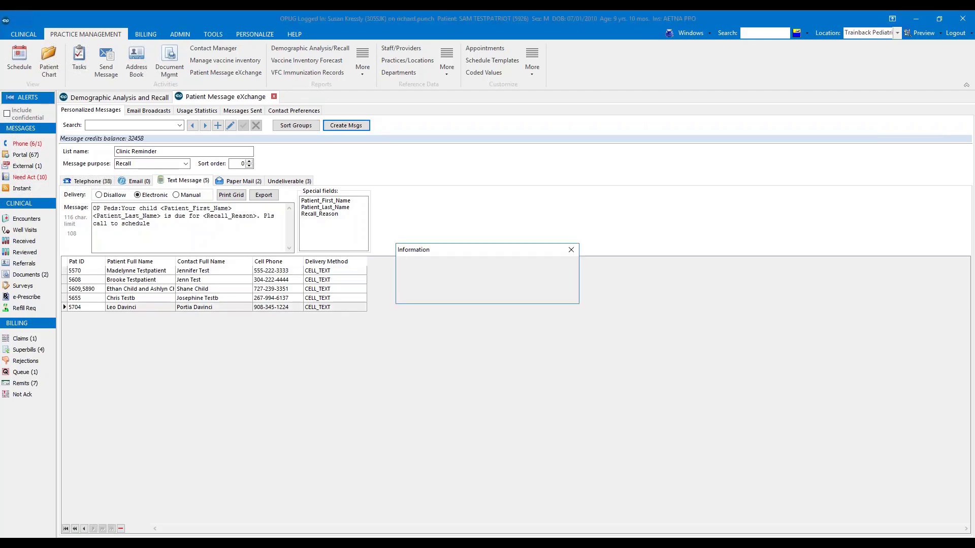
click(554, 294)
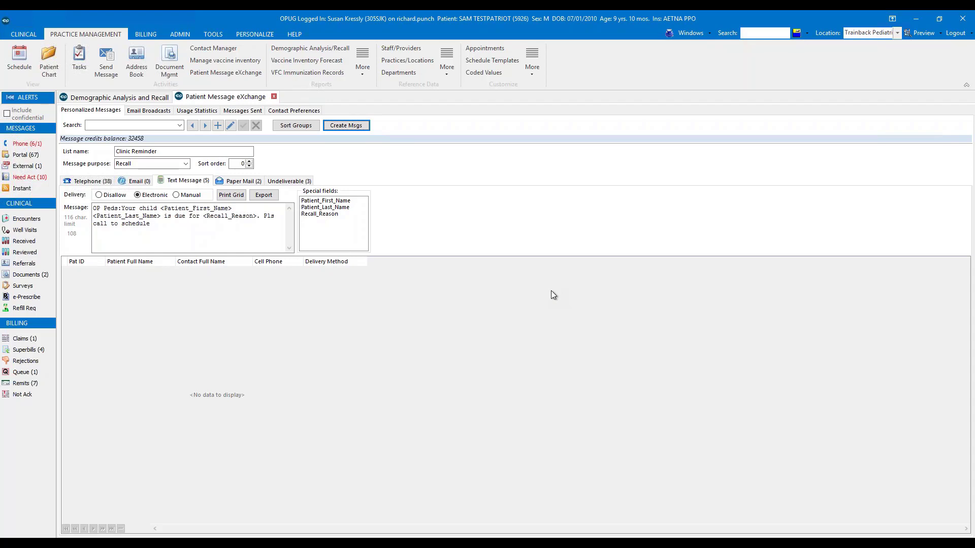
click(252, 111)
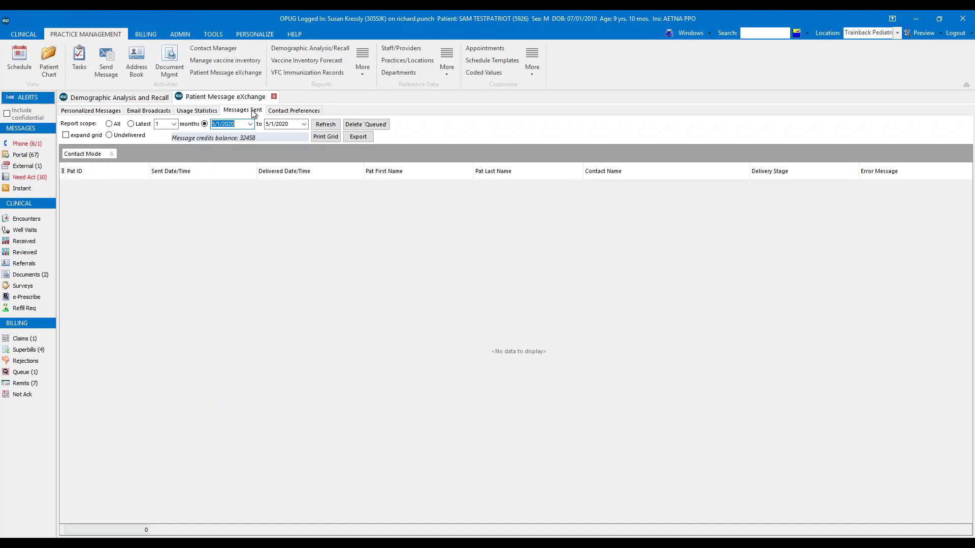